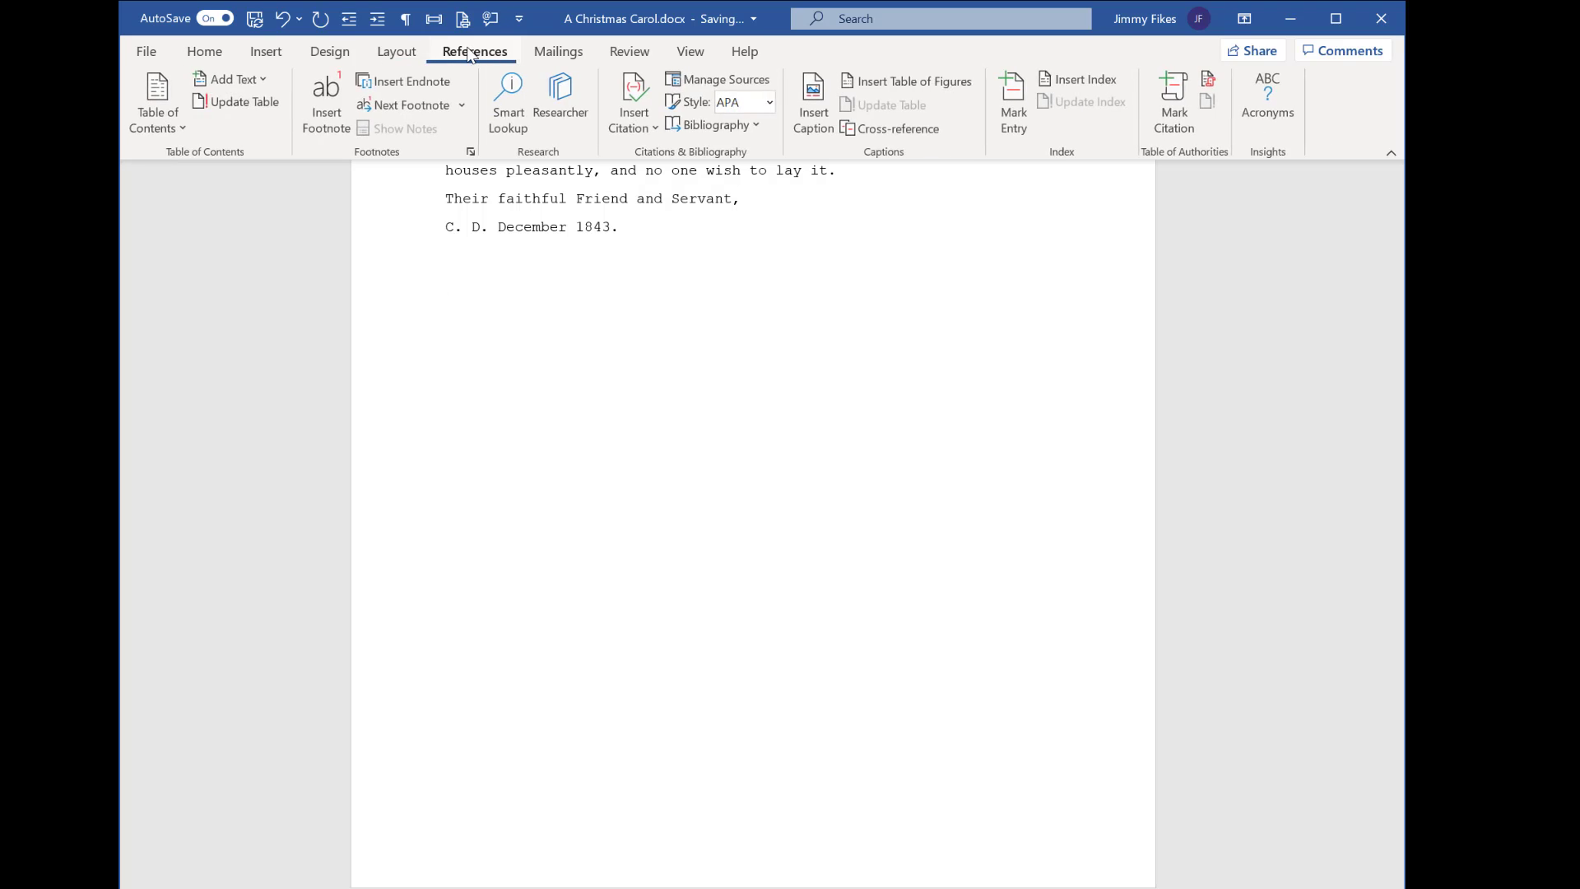
# Insert the built-in Automatic Table 2 table of contents below the preface and dismiss the heading style message
pyautogui.click(170, 130)
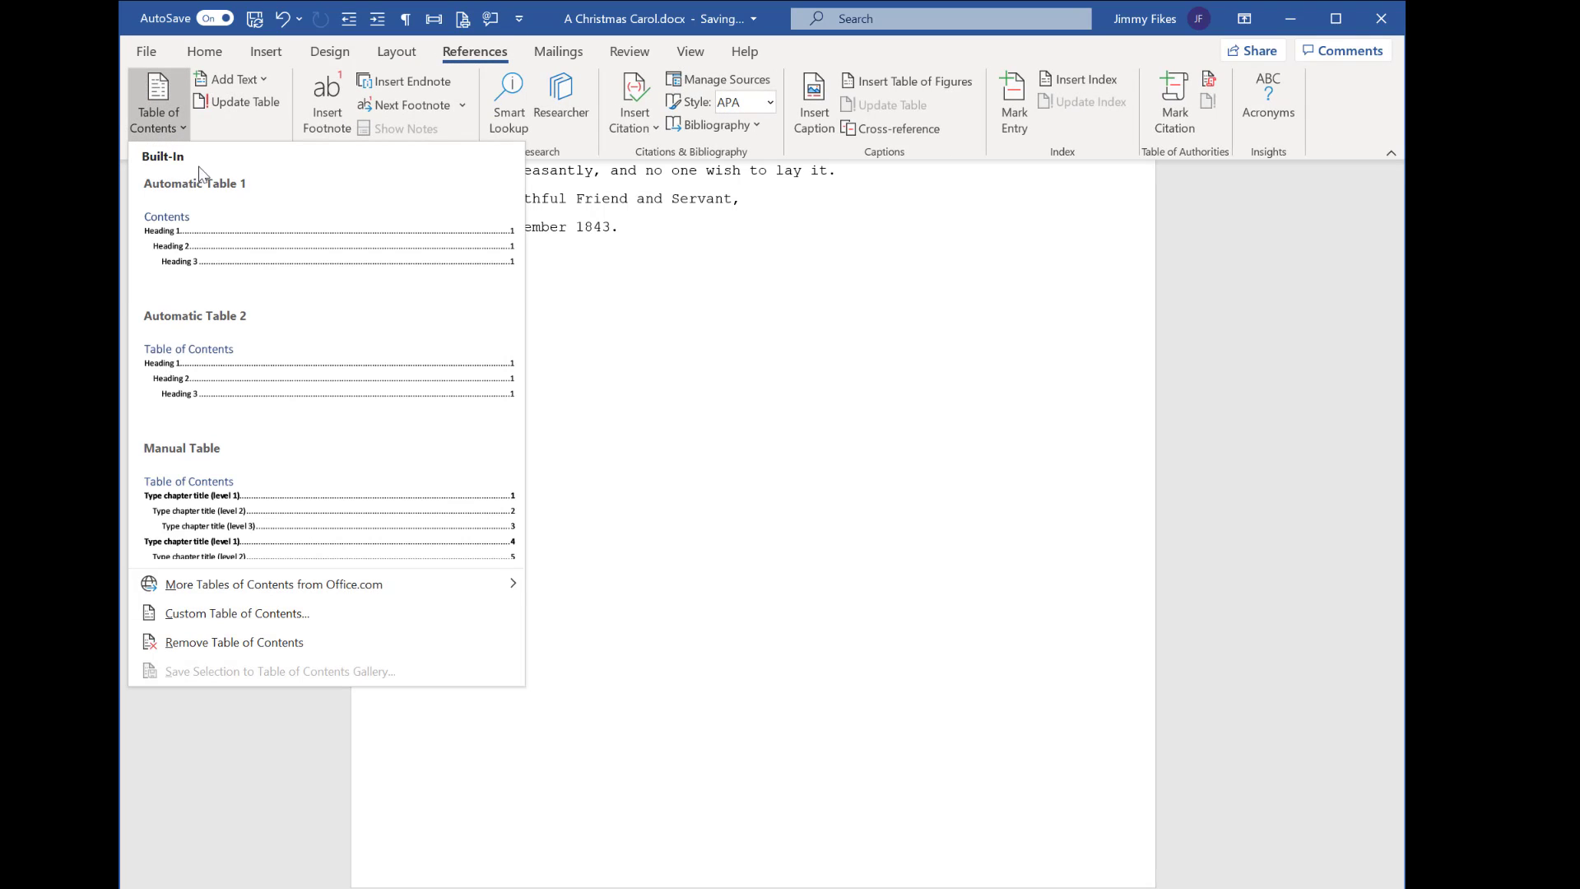
pyautogui.click(197, 374)
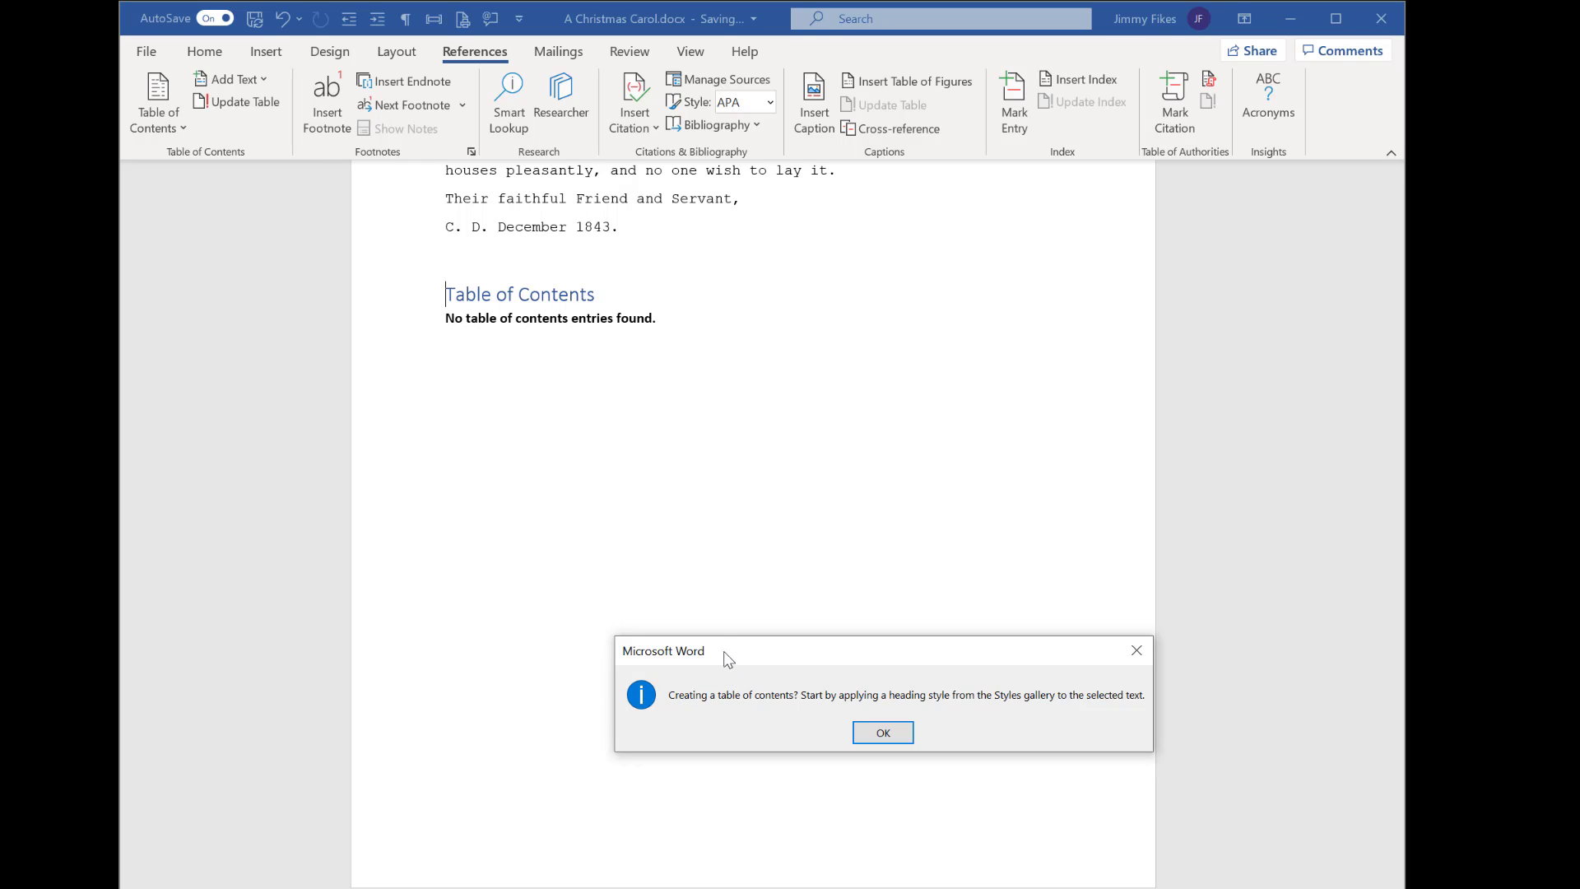
pyautogui.moveTo(723, 650); pyautogui.dragTo(570, 358)
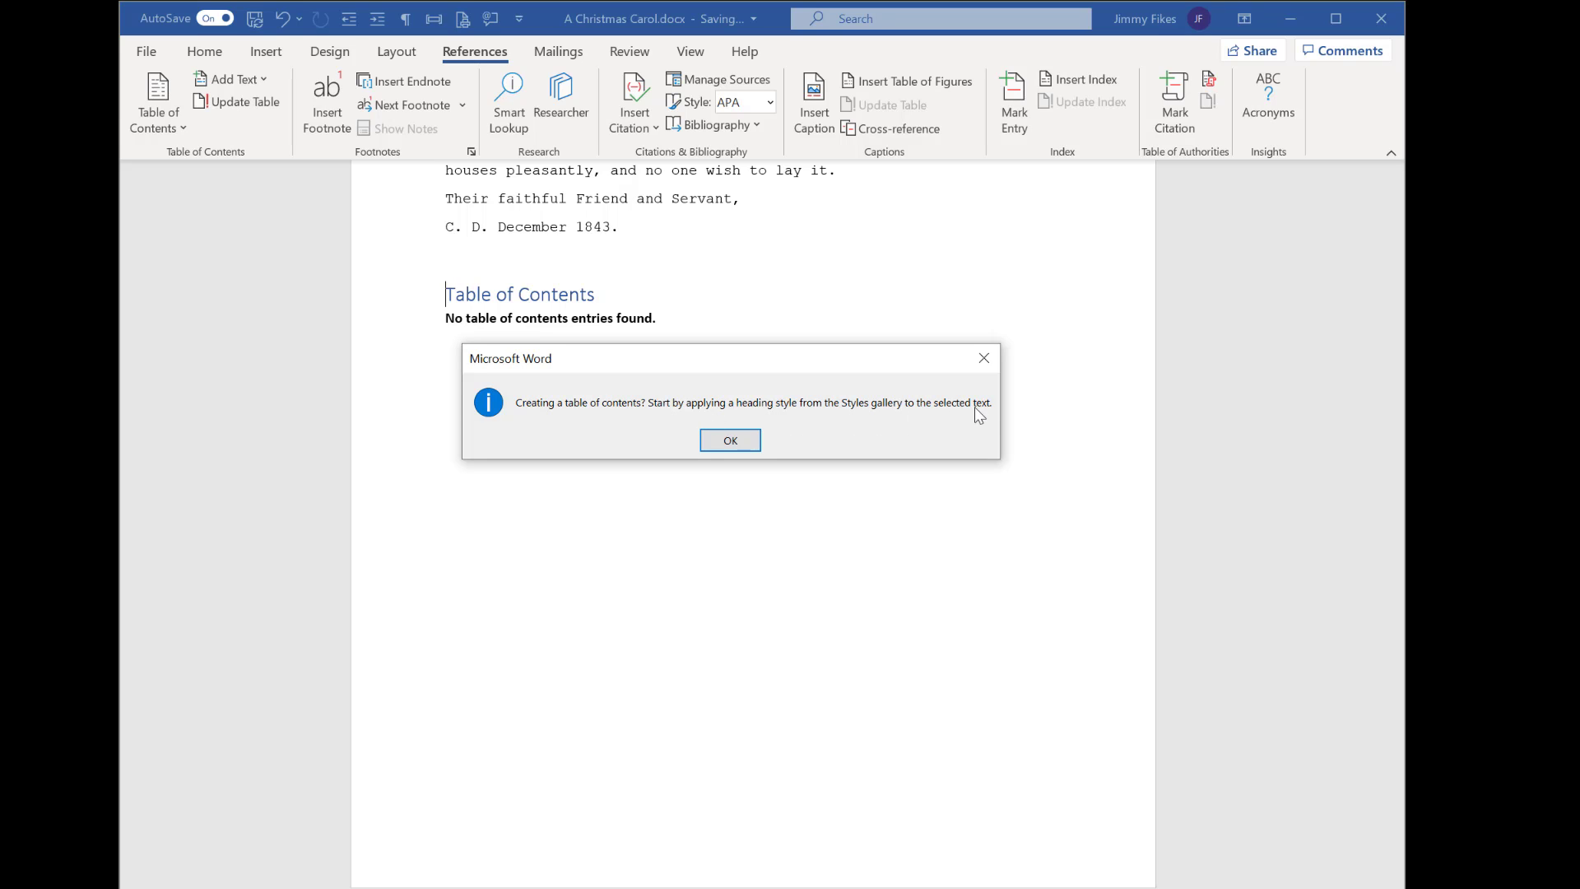
pyautogui.click(745, 448)
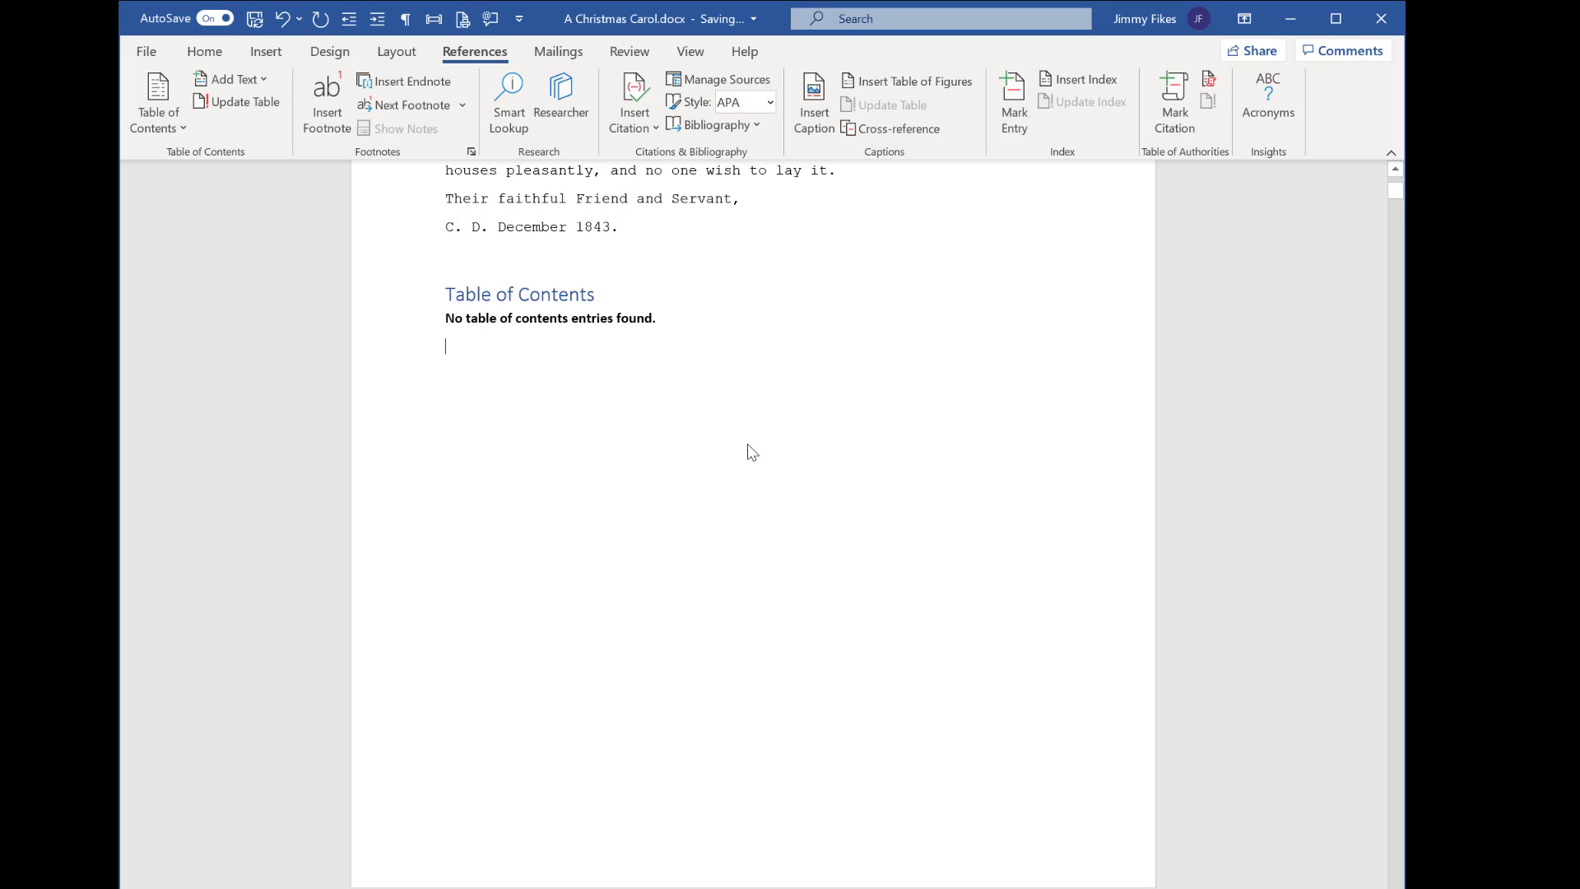
# Apply the Heading 1 style to the chapter title "STAVE I: MARLEY'S GHOST"
pyautogui.click(204, 53)
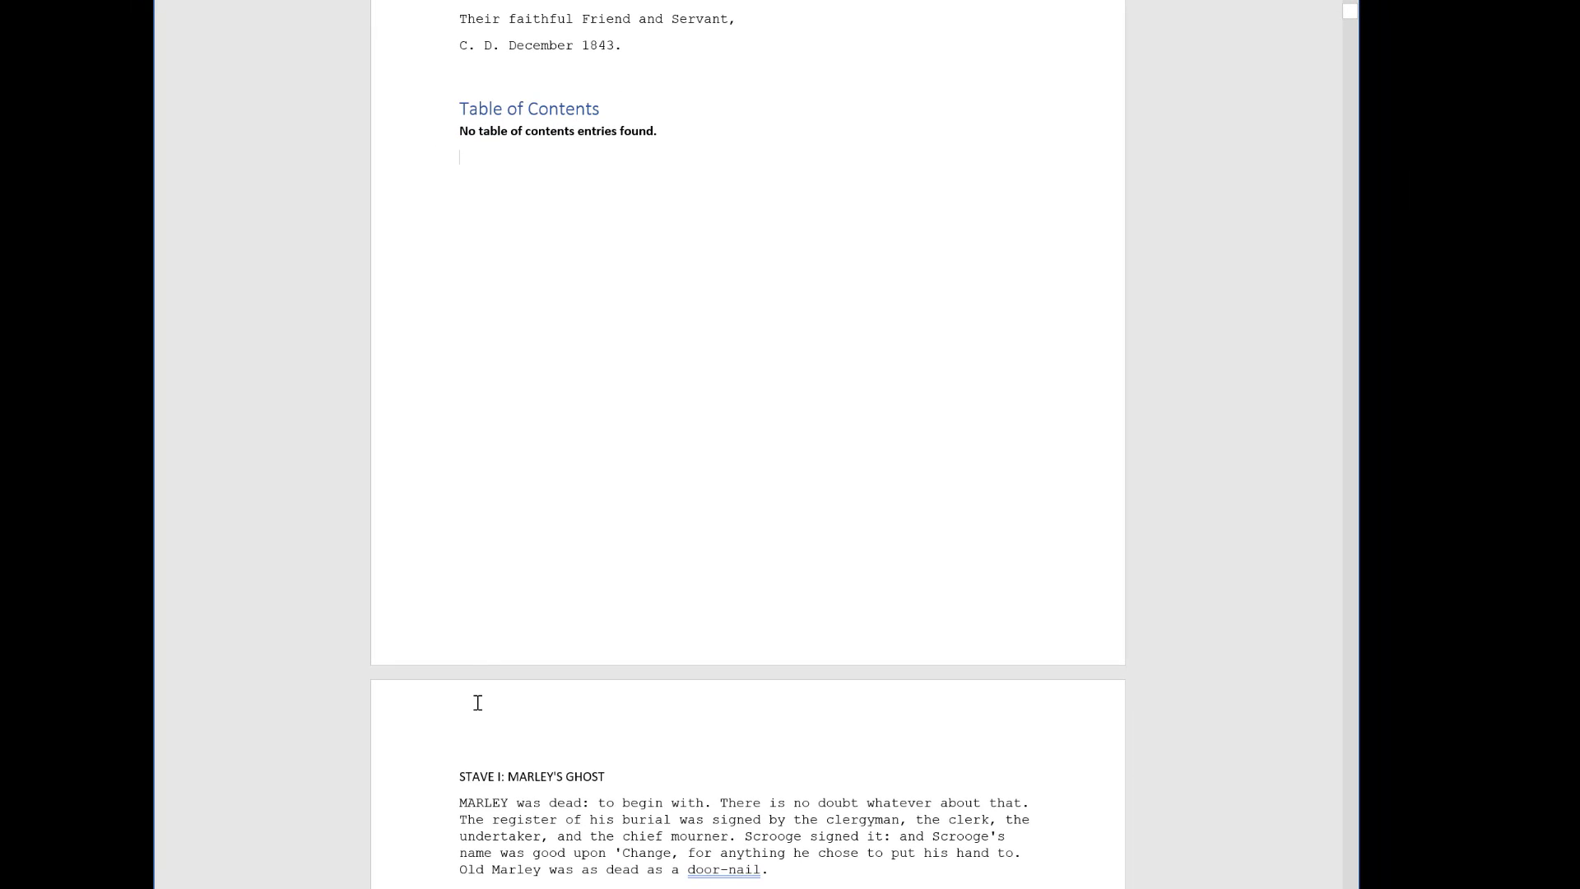
pyautogui.click(409, 774)
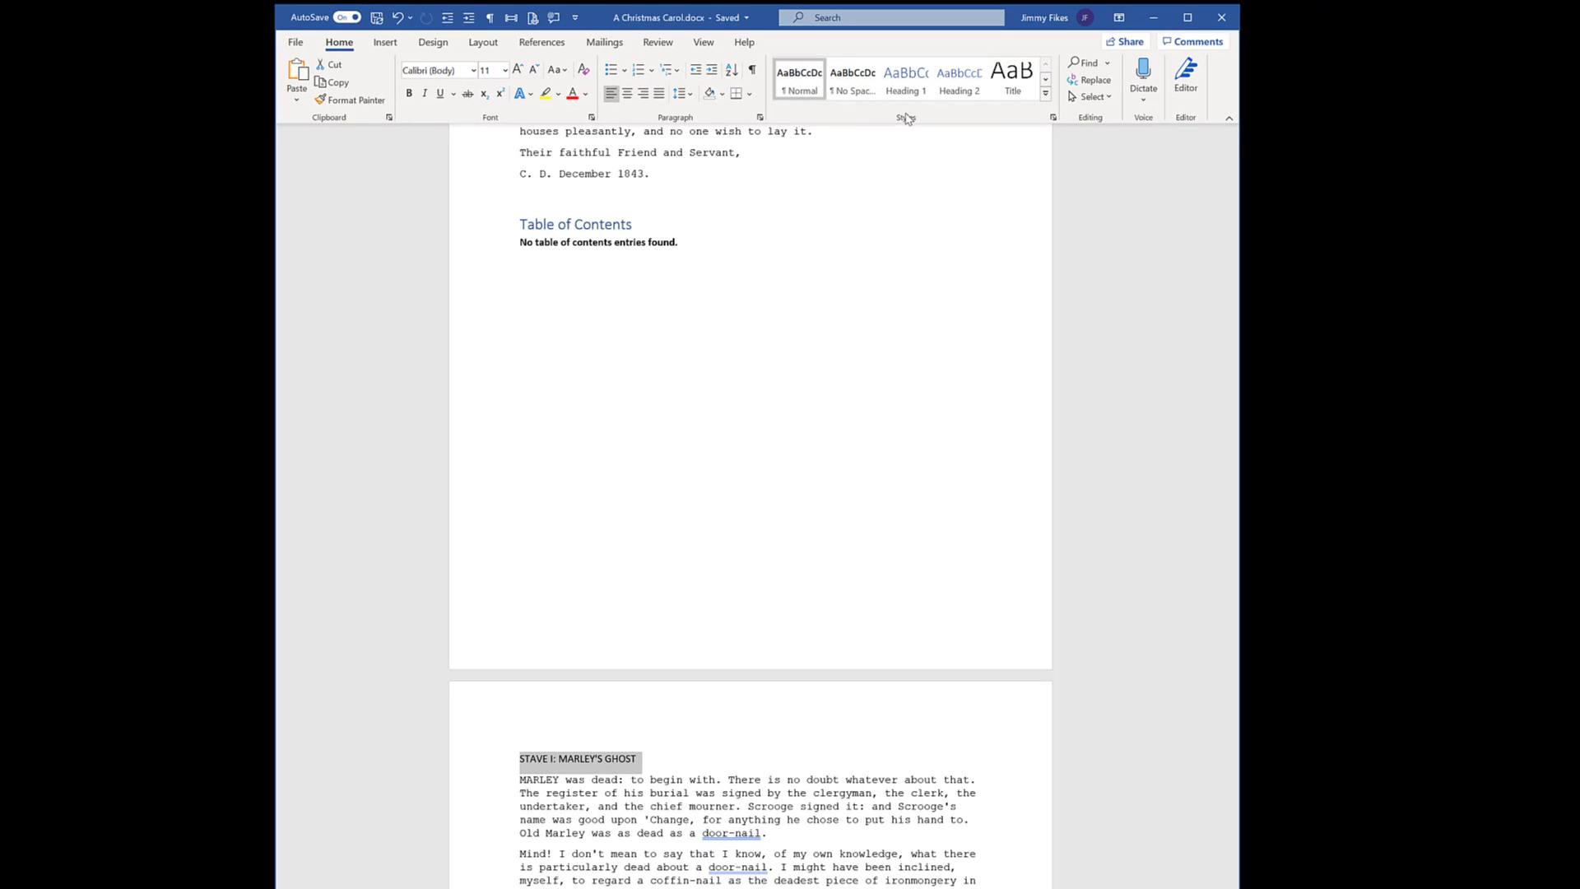
pyautogui.click(912, 79)
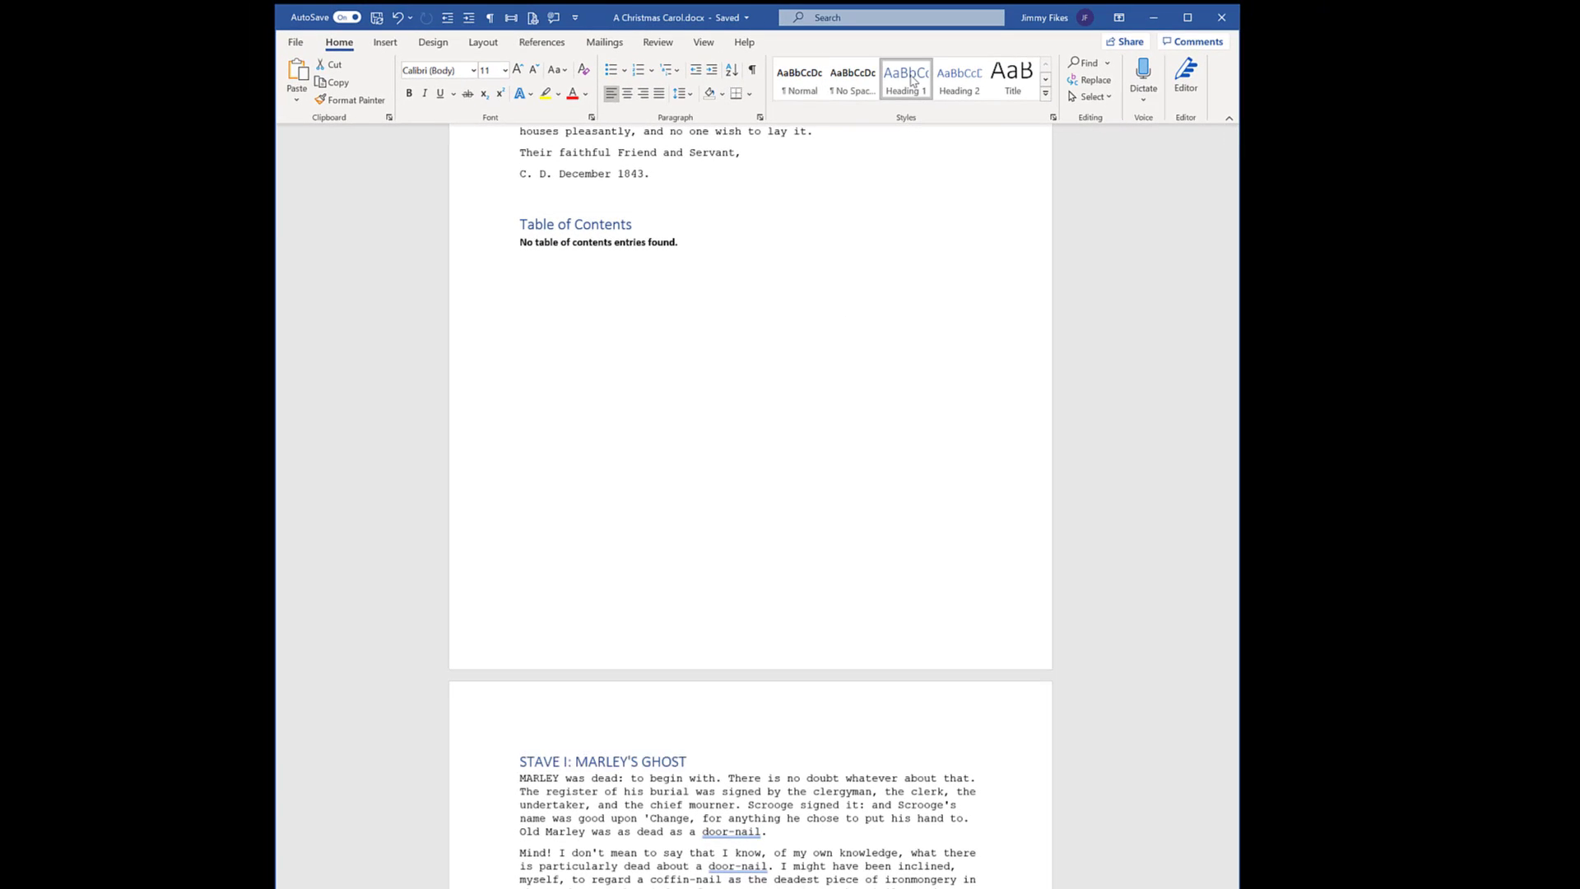
pyautogui.click(535, 765)
pyautogui.moveTo(557, 758); pyautogui.dragTo(677, 761)
# Update the table of contents to include the Stave I heading
pyautogui.click(566, 247)
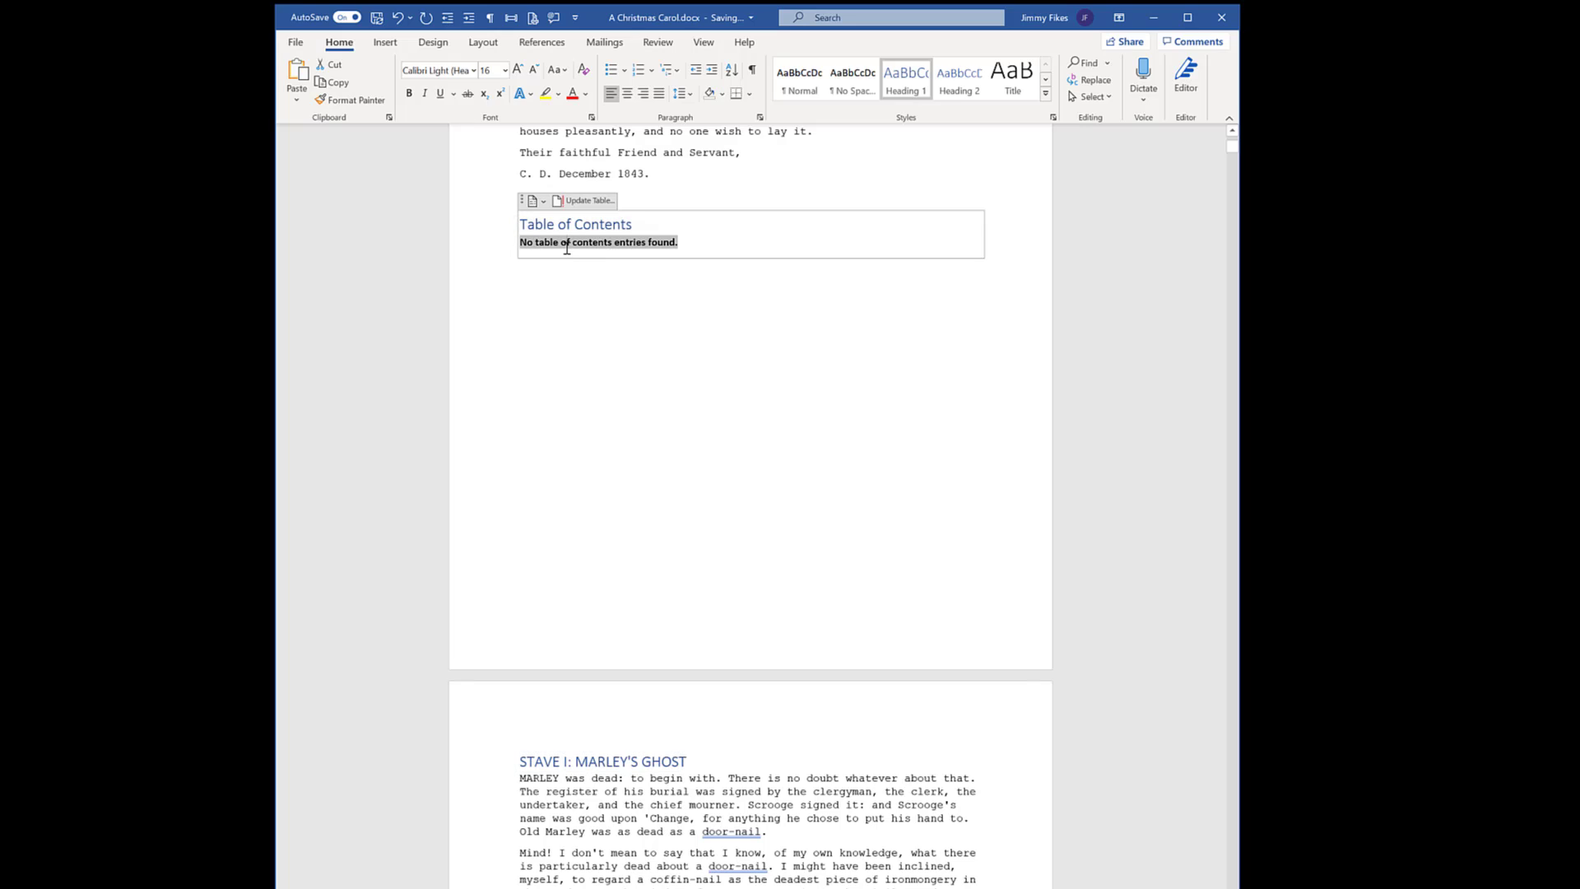
pyautogui.click(591, 200)
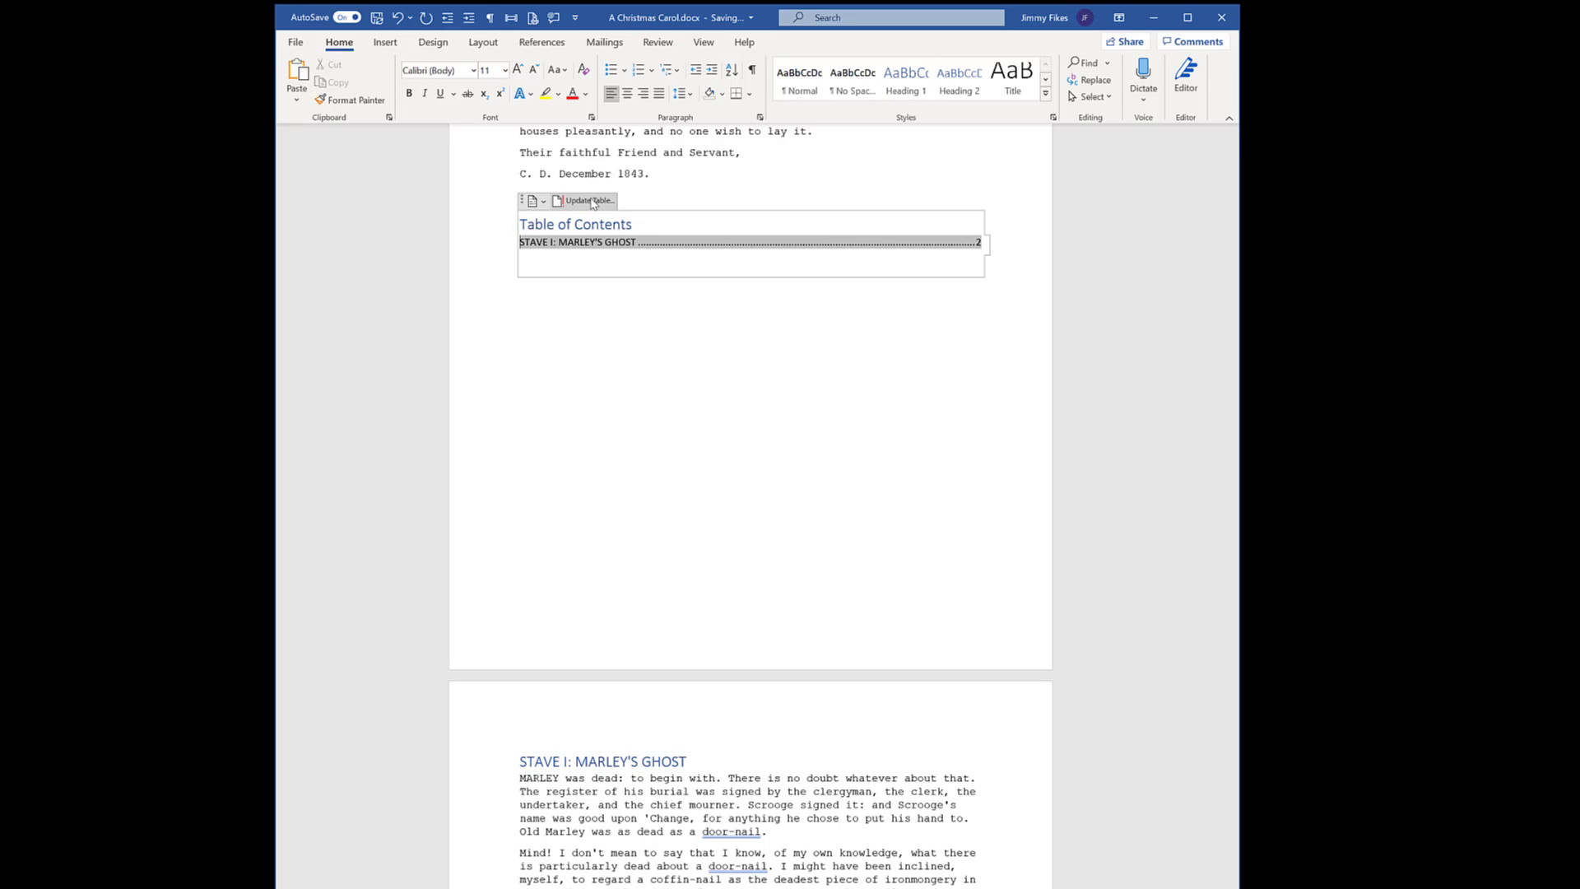
pyautogui.click(589, 275)
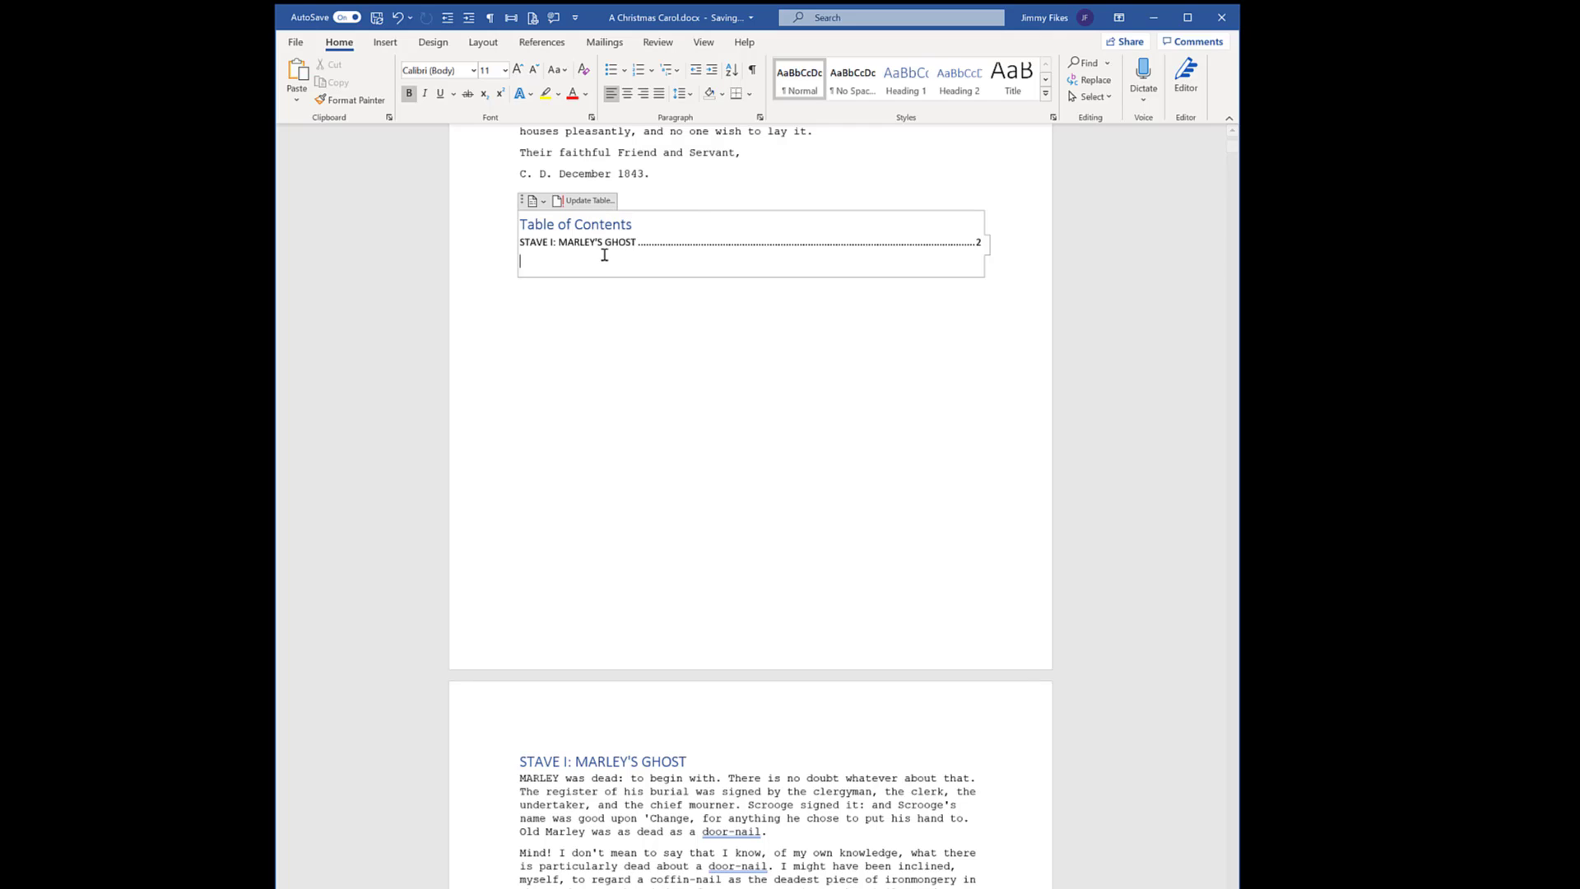
pyautogui.click(610, 318)
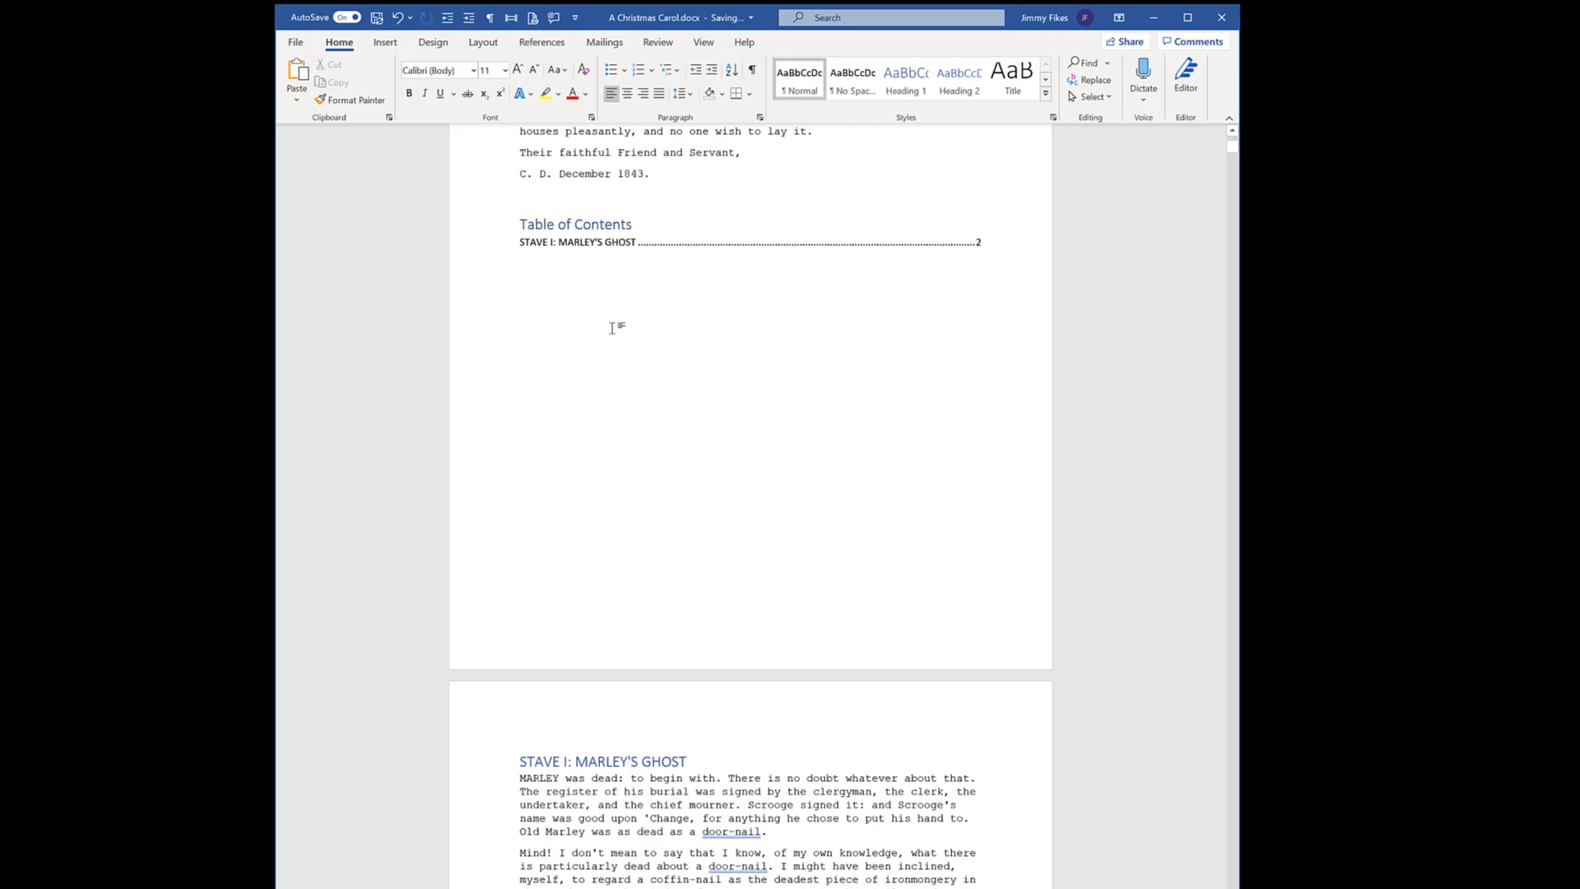
# Go to the Stave2 bookmark and select the chapter title "STAVE II: THE FIRST OF THE THREE SPIRITS"
pyautogui.hotkey('ctrl', 'g')
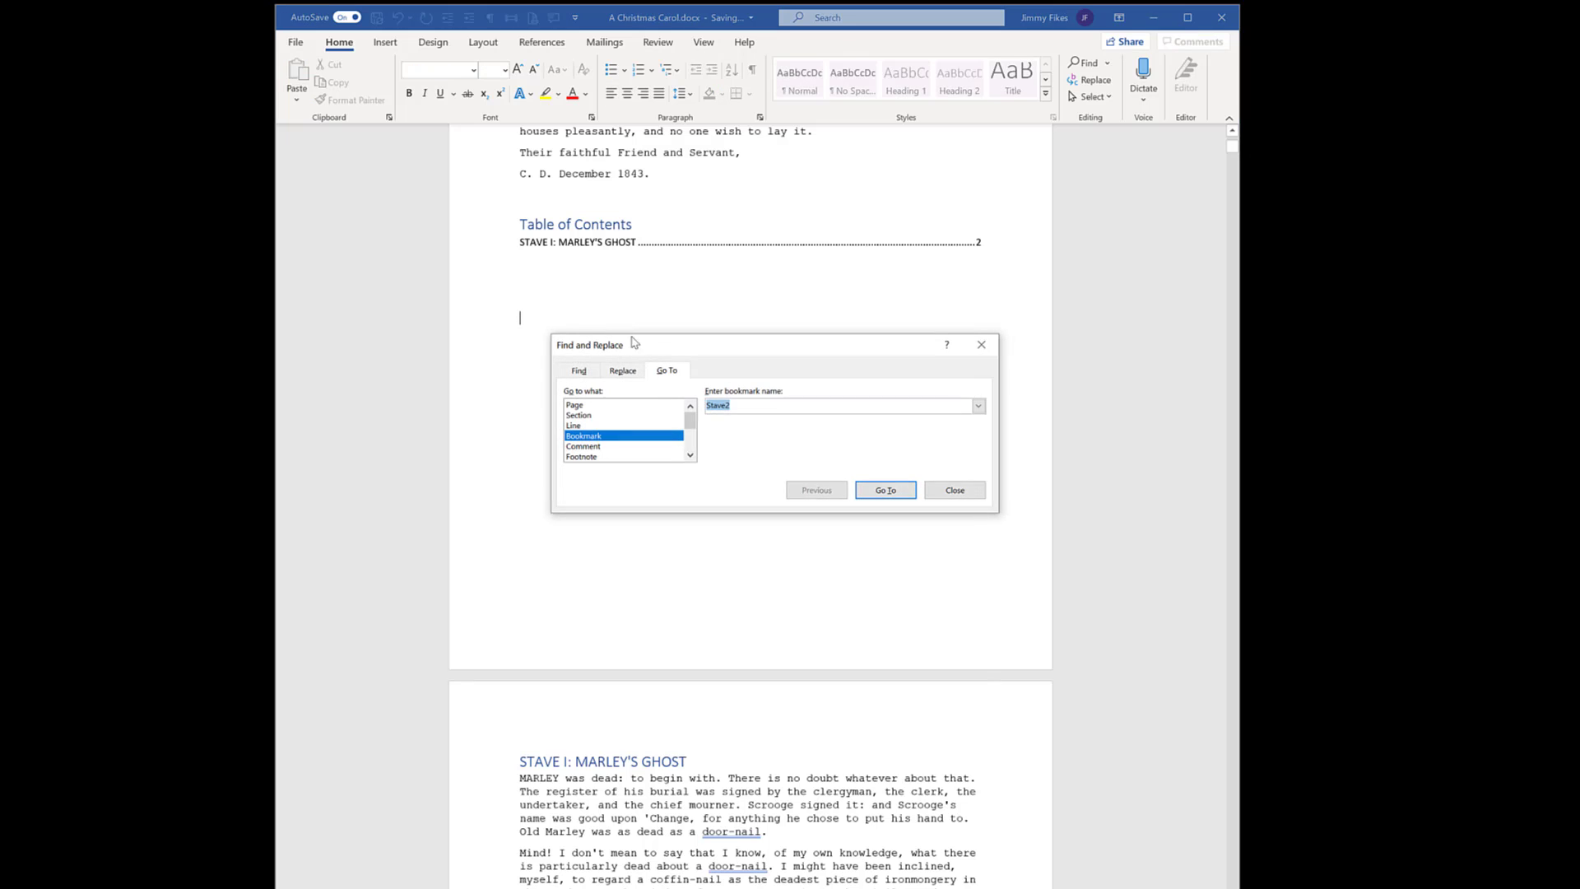
pyautogui.click(885, 491)
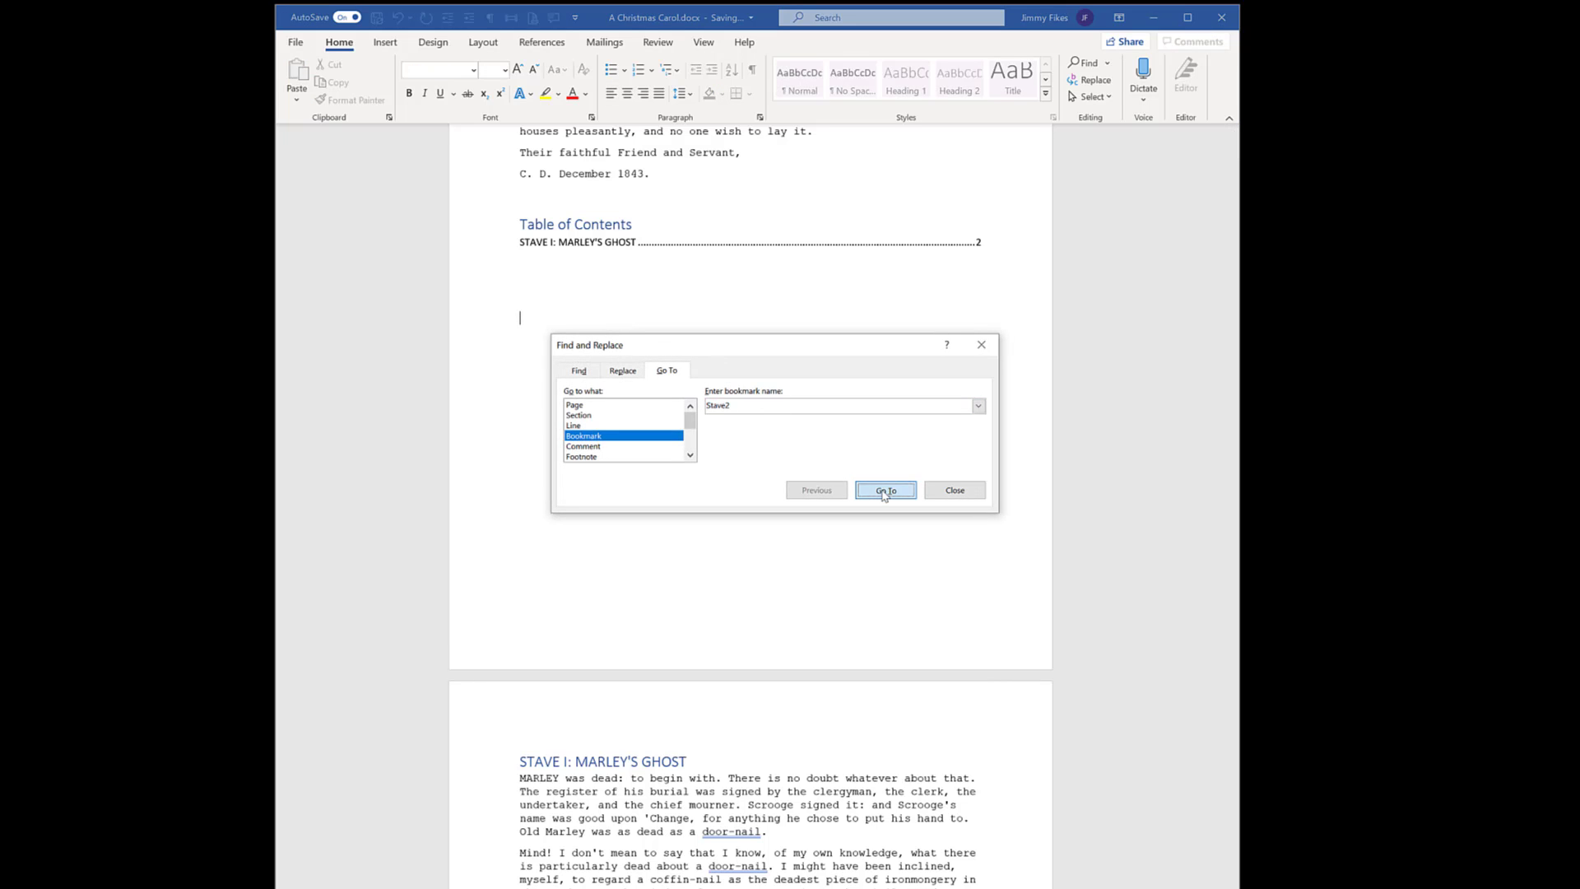
pyautogui.click(951, 492)
pyautogui.scroll(-7, 735, 488)
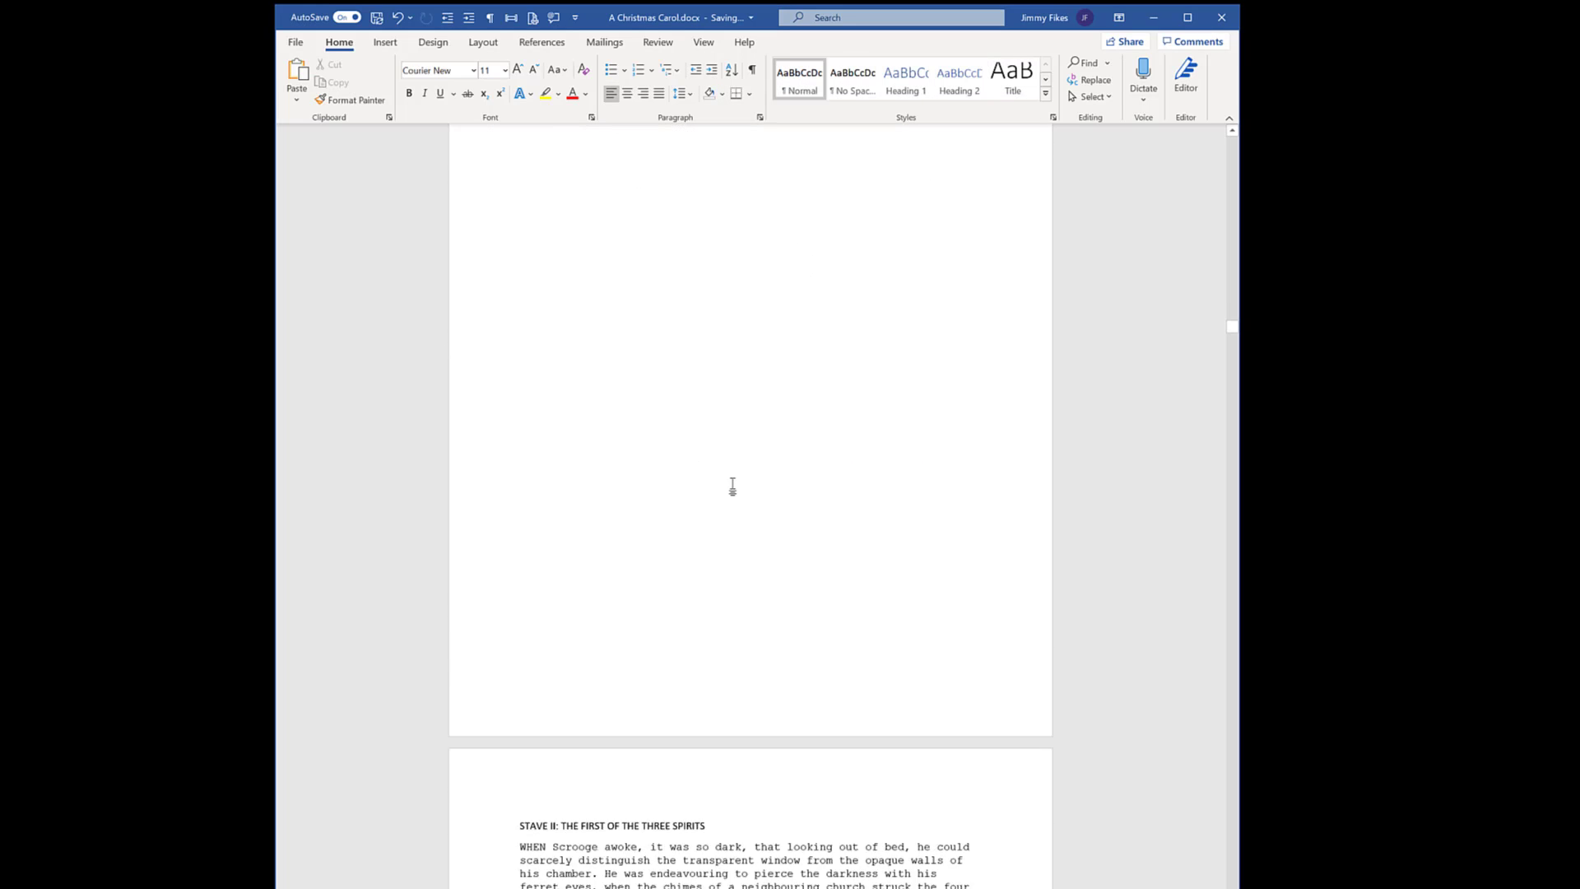
pyautogui.click(465, 475)
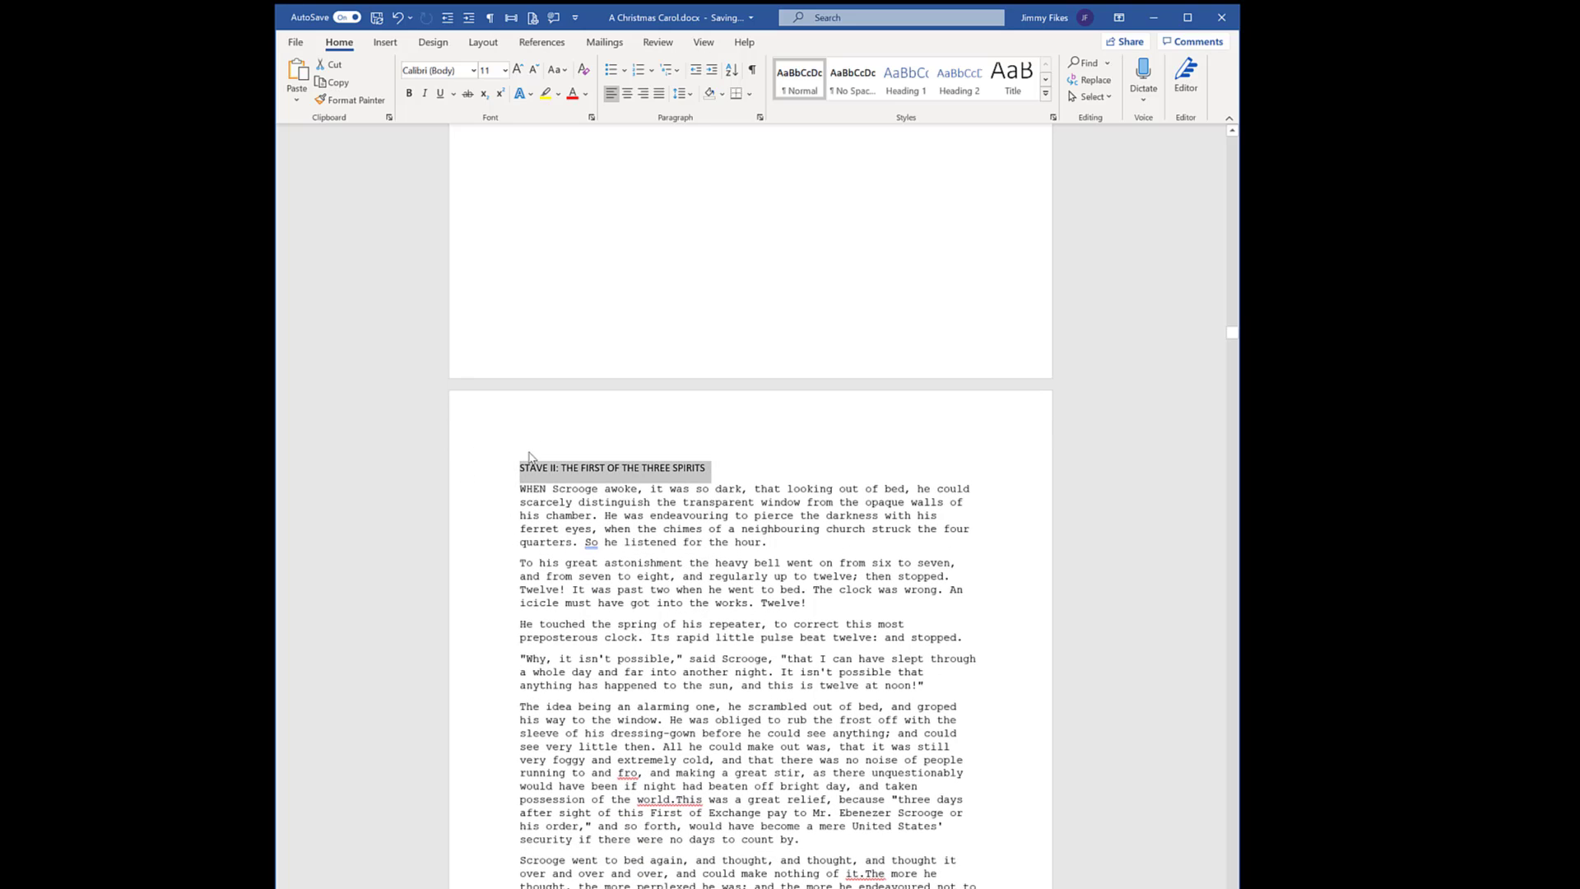
# Try the Heading 1 style on the Stave II title, and undo it
pyautogui.click(907, 78)
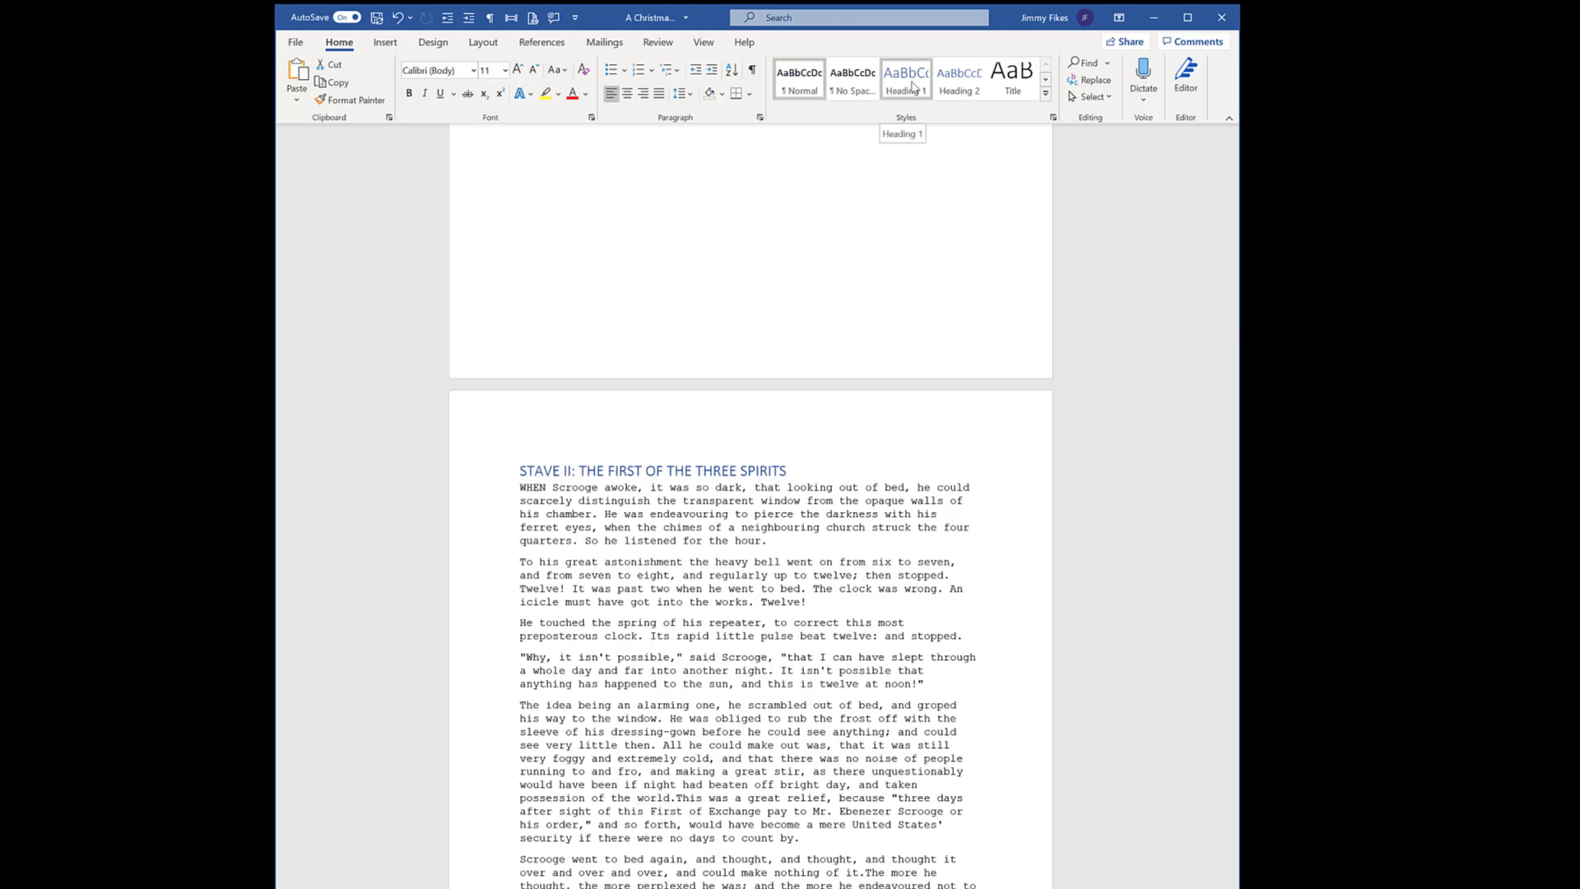
pyautogui.hotkey('ctrl', 'z')
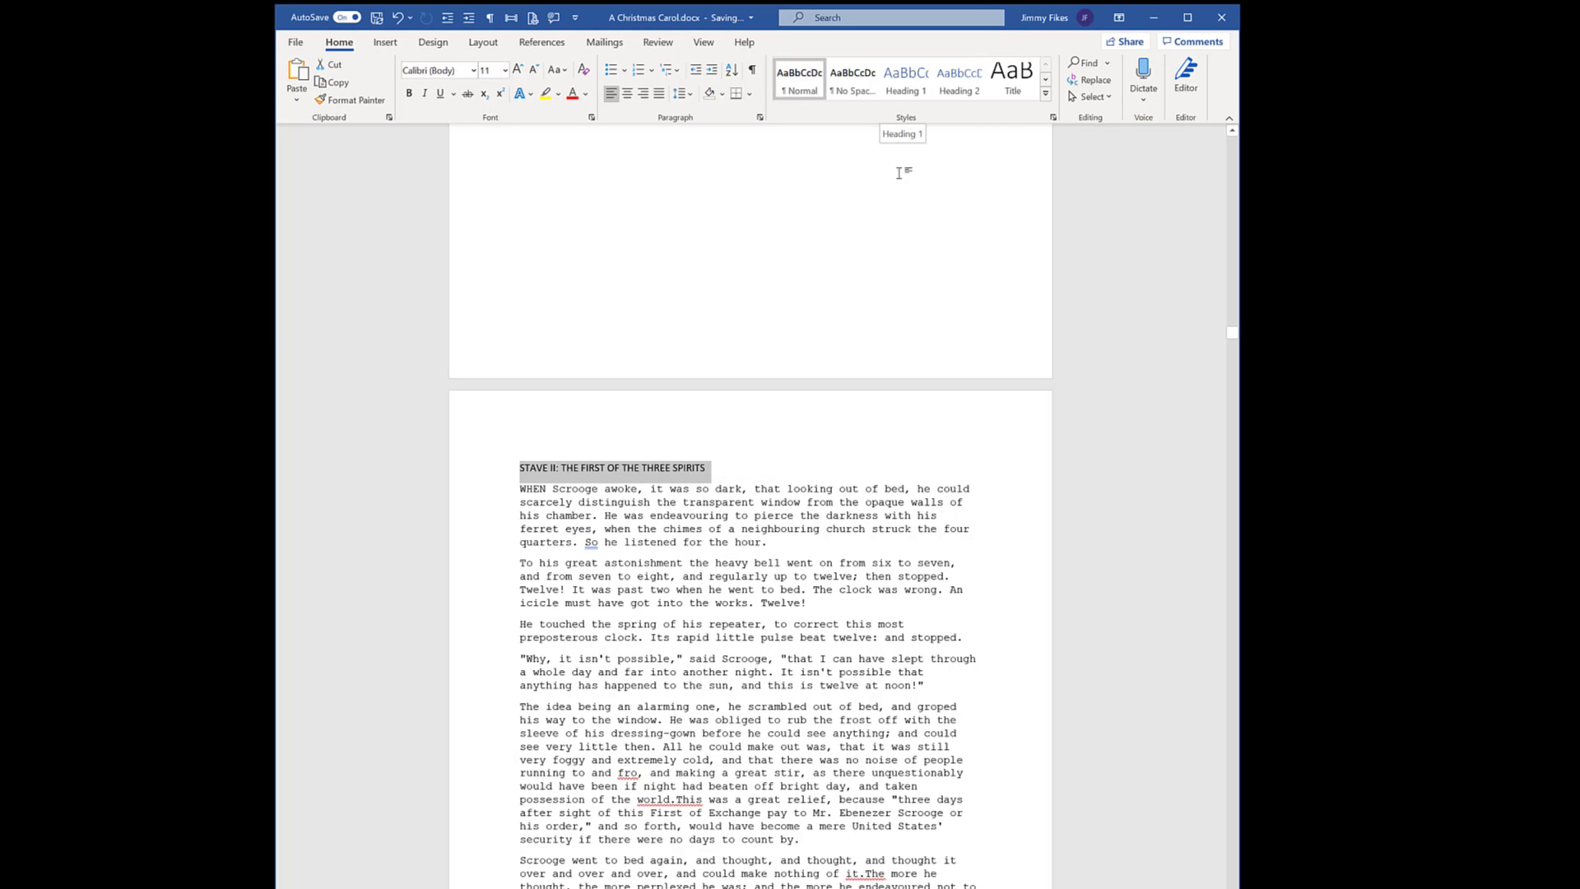
# Add the selected Stave II title to the table of contents as Level 1 text and check its applied style
pyautogui.click(539, 43)
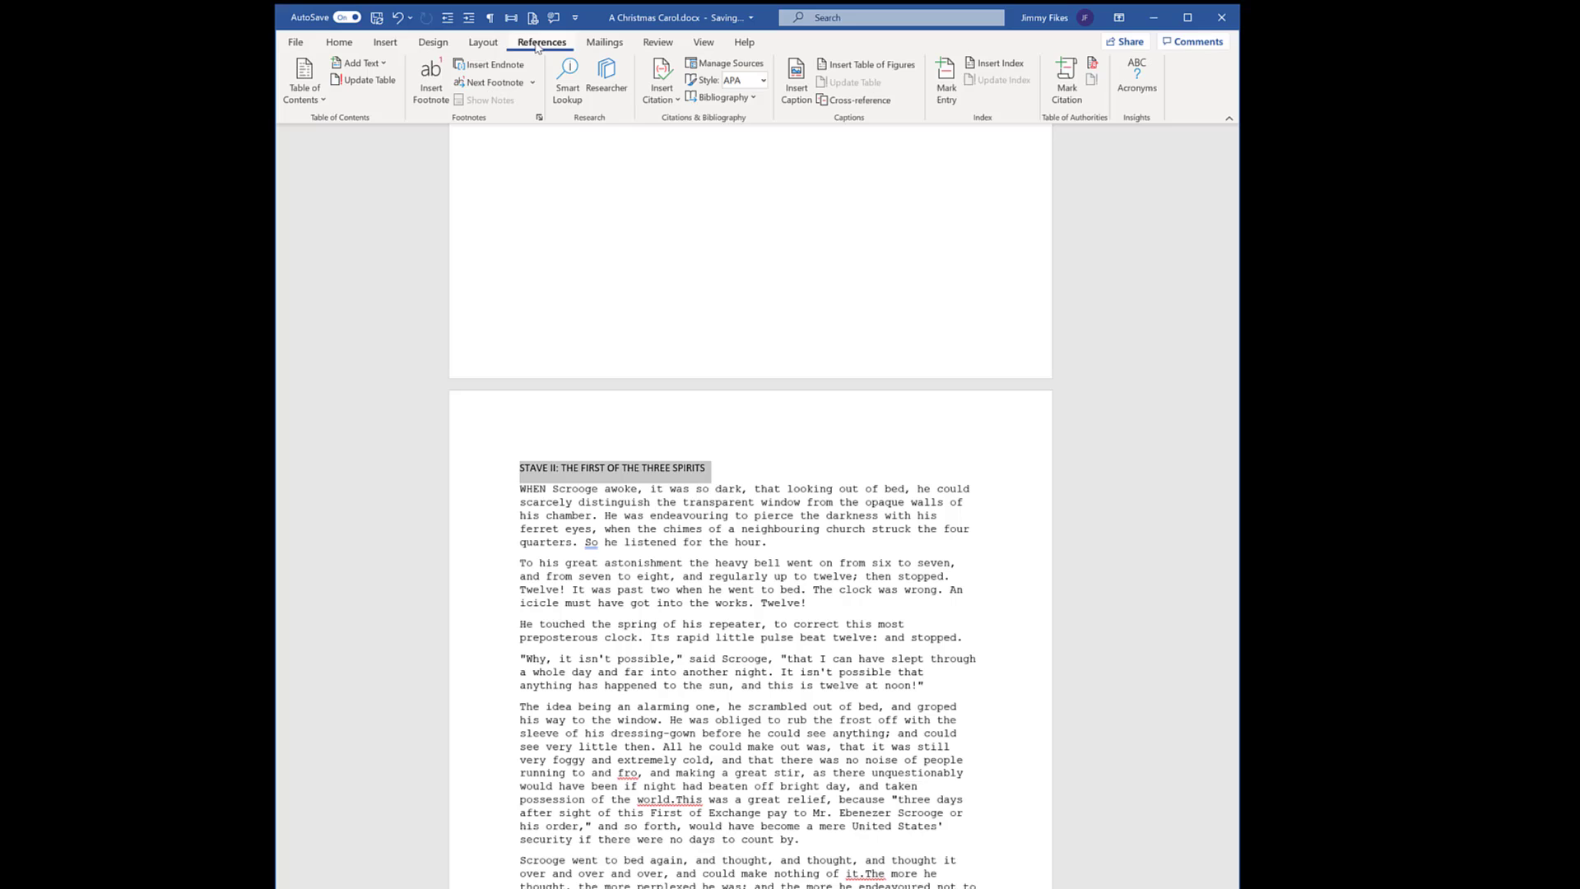
pyautogui.click(383, 66)
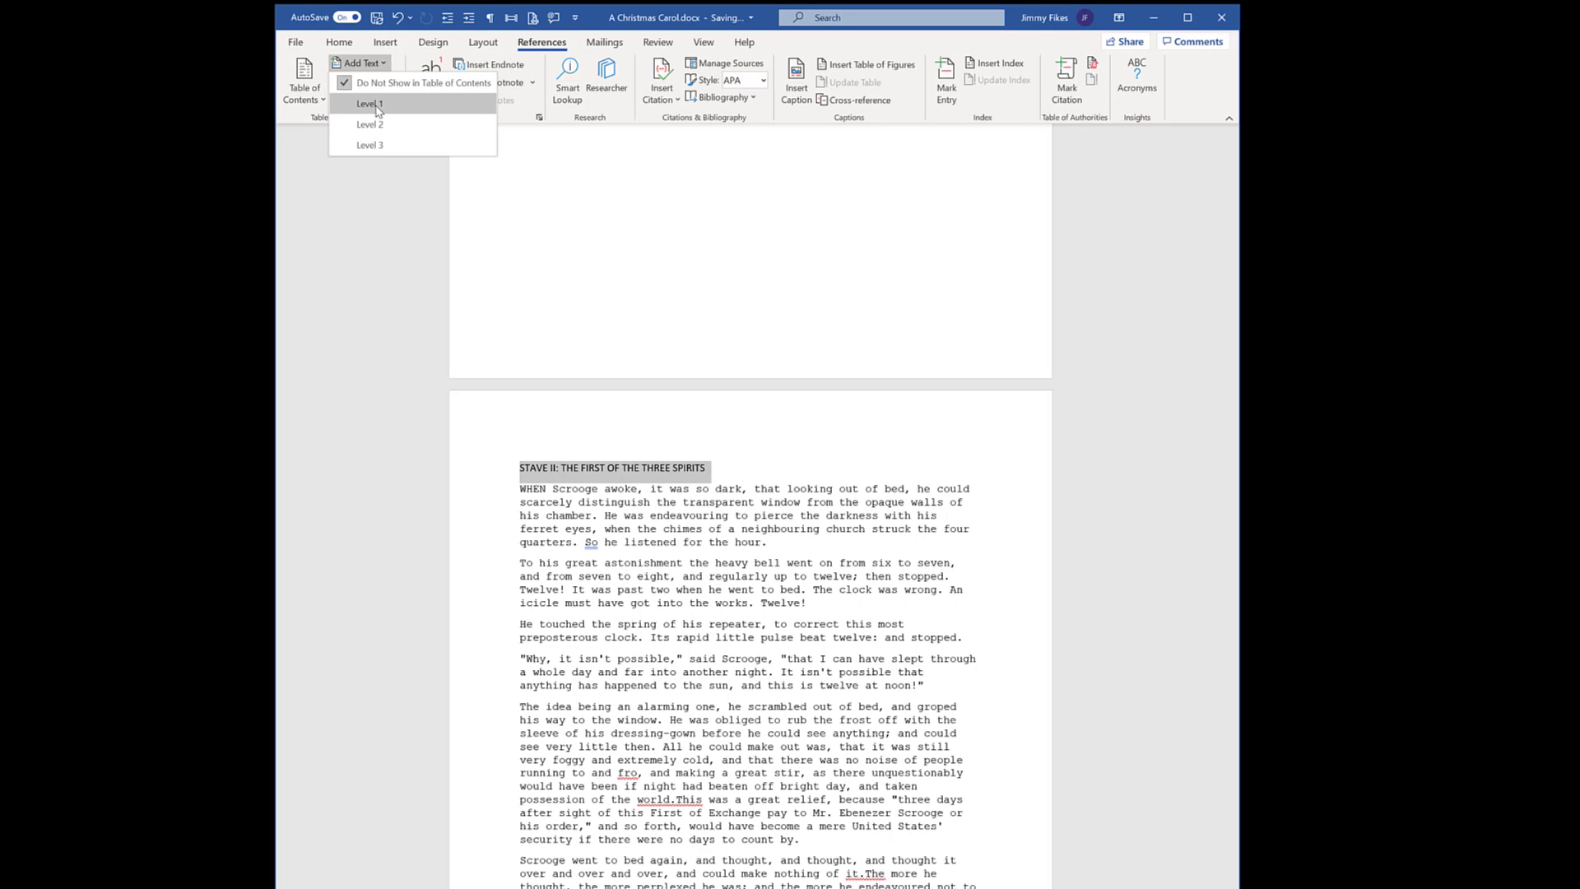
pyautogui.click(378, 105)
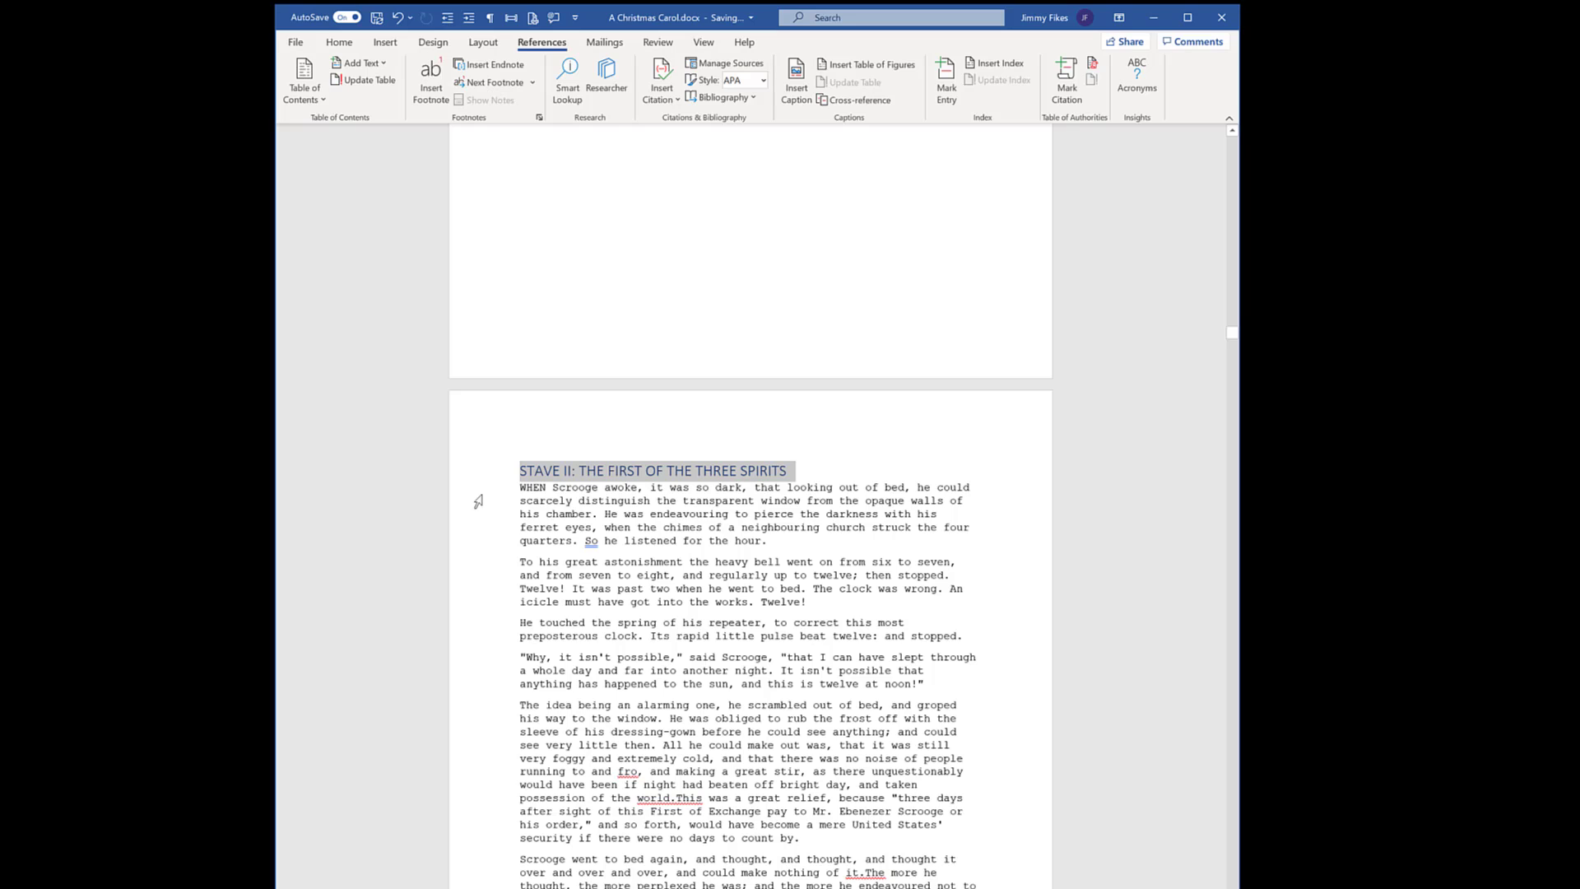
pyautogui.click(341, 43)
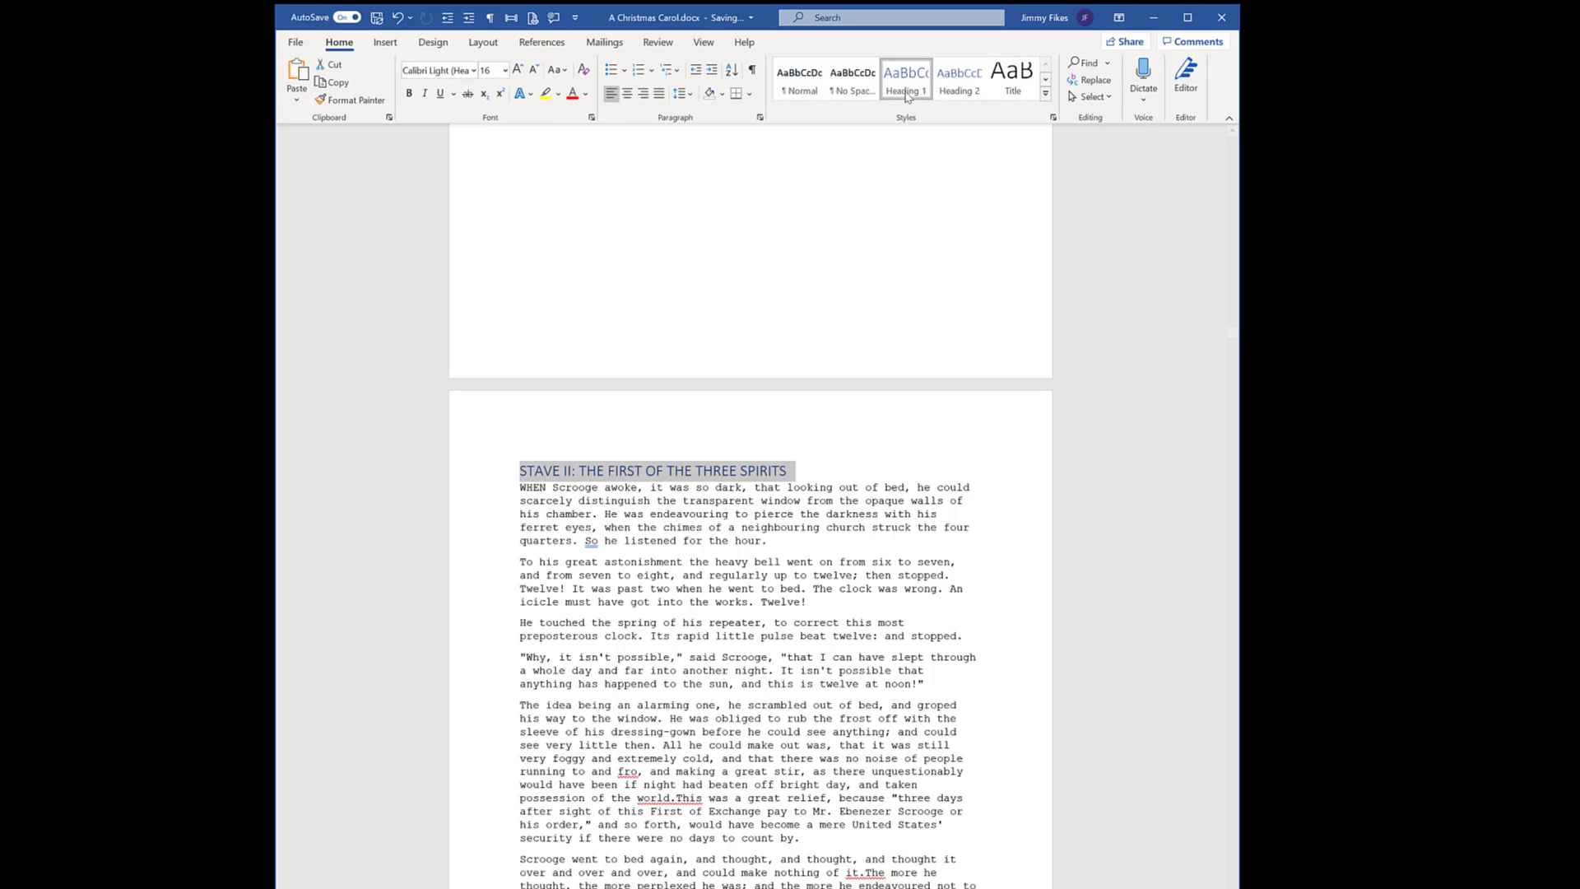
# Return to the table of contents on the first page and update the entire table
pyautogui.click(752, 208)
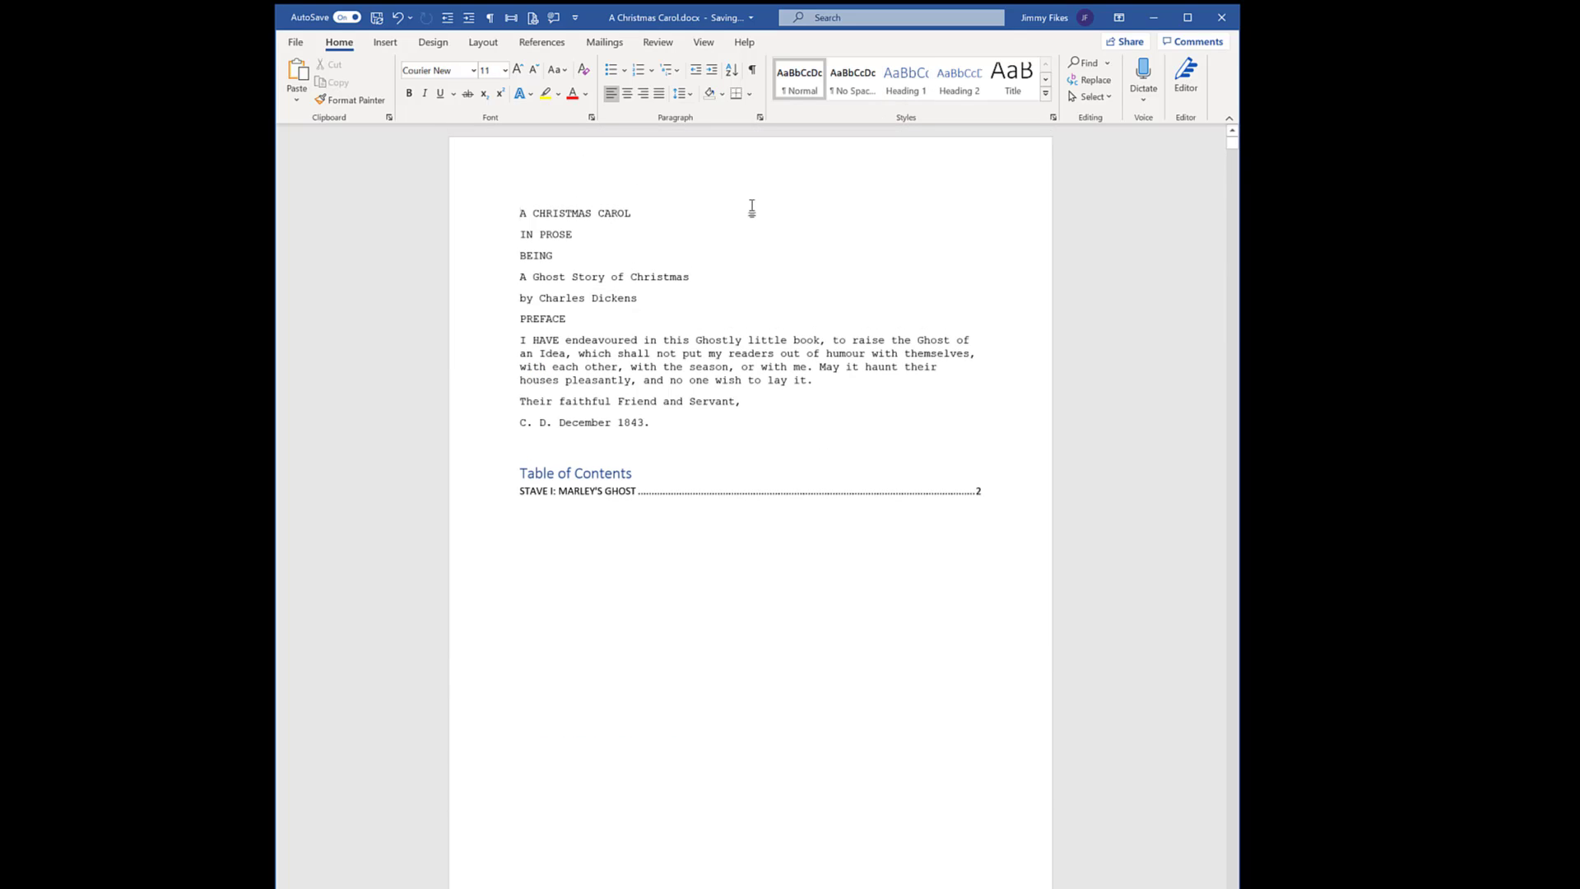
pyautogui.click(609, 488)
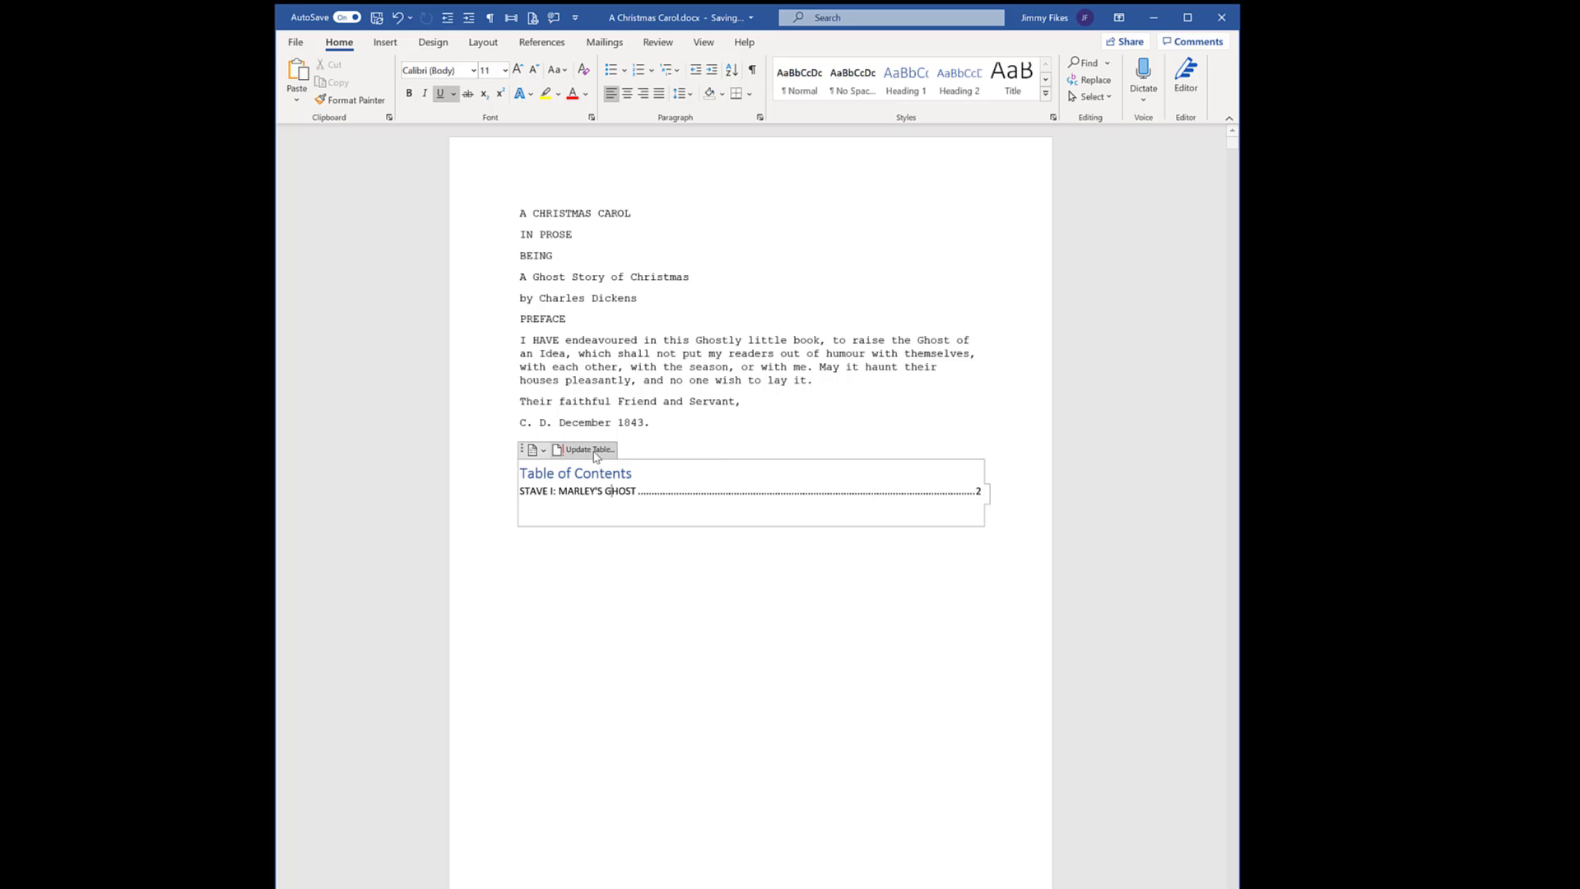
pyautogui.click(609, 450)
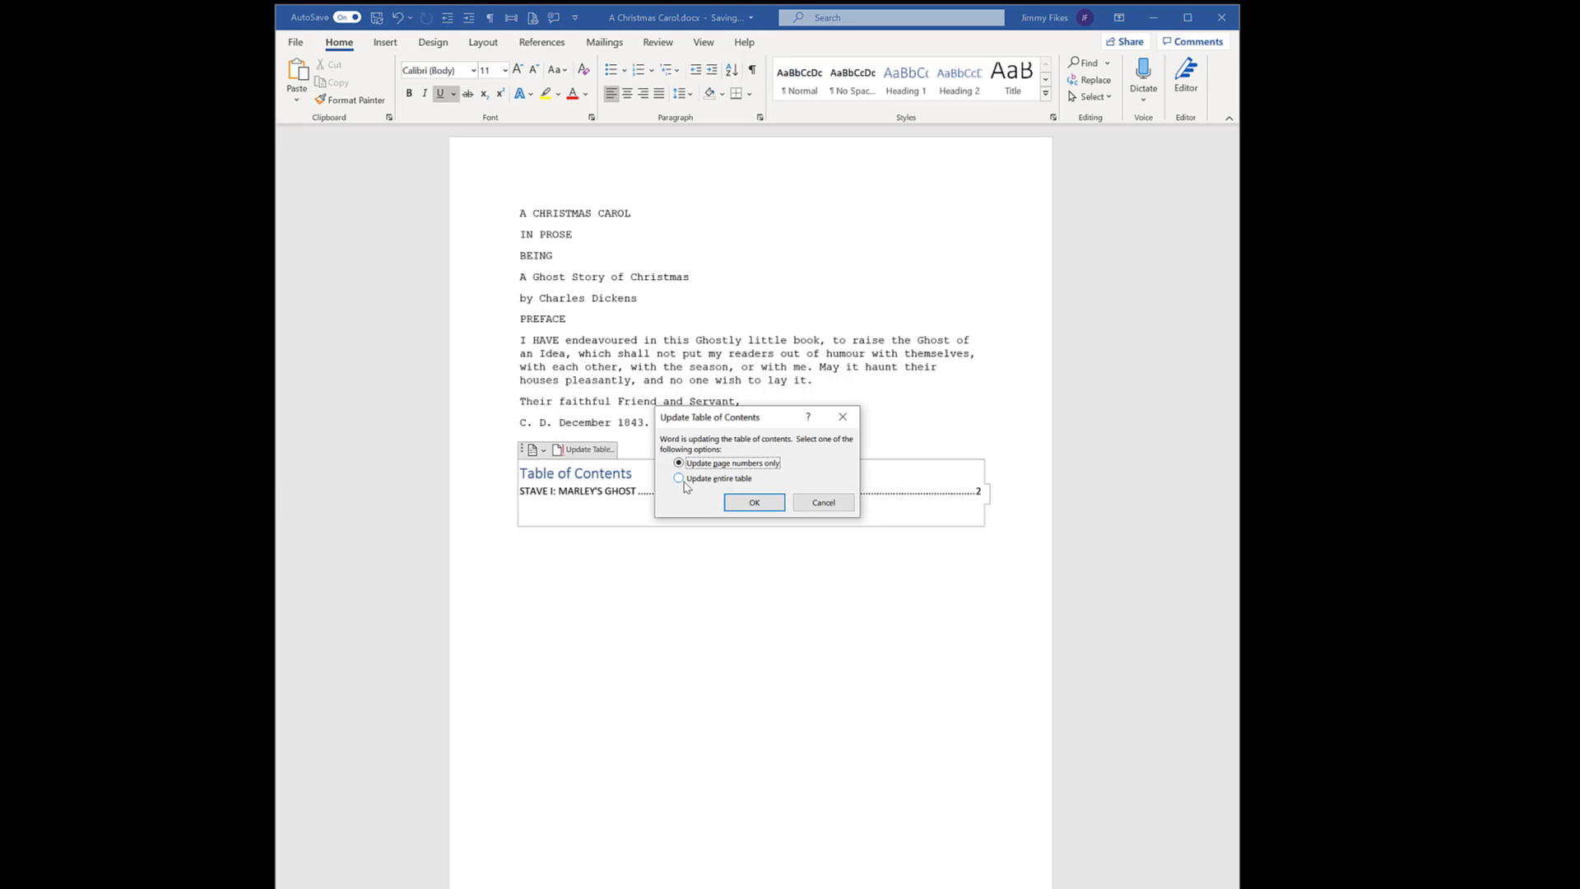
pyautogui.click(680, 479)
pyautogui.click(754, 501)
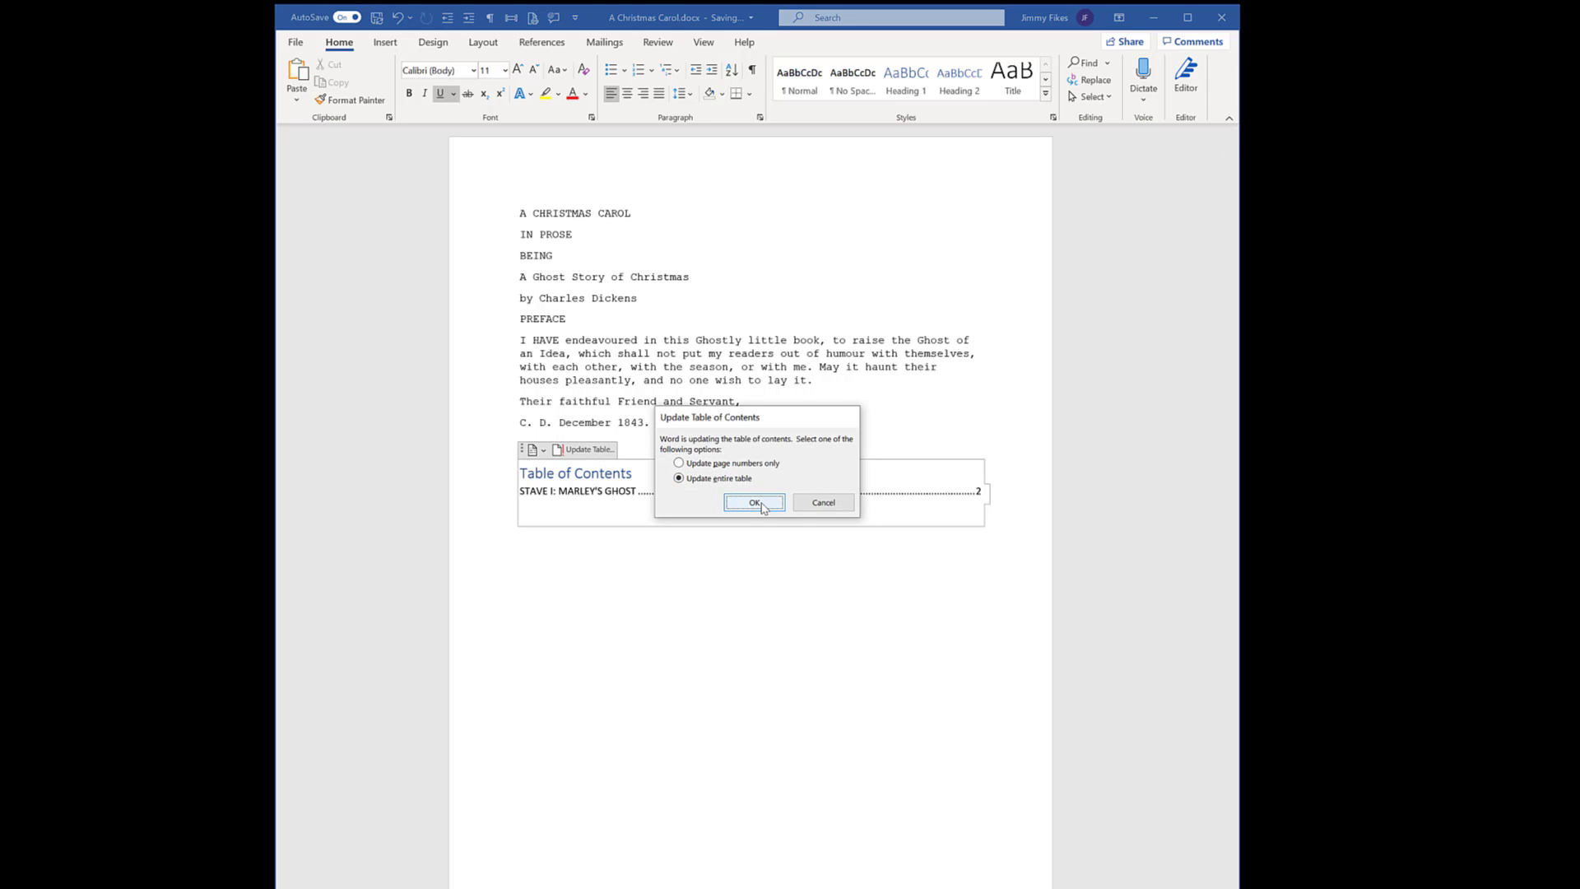
pyautogui.click(663, 529)
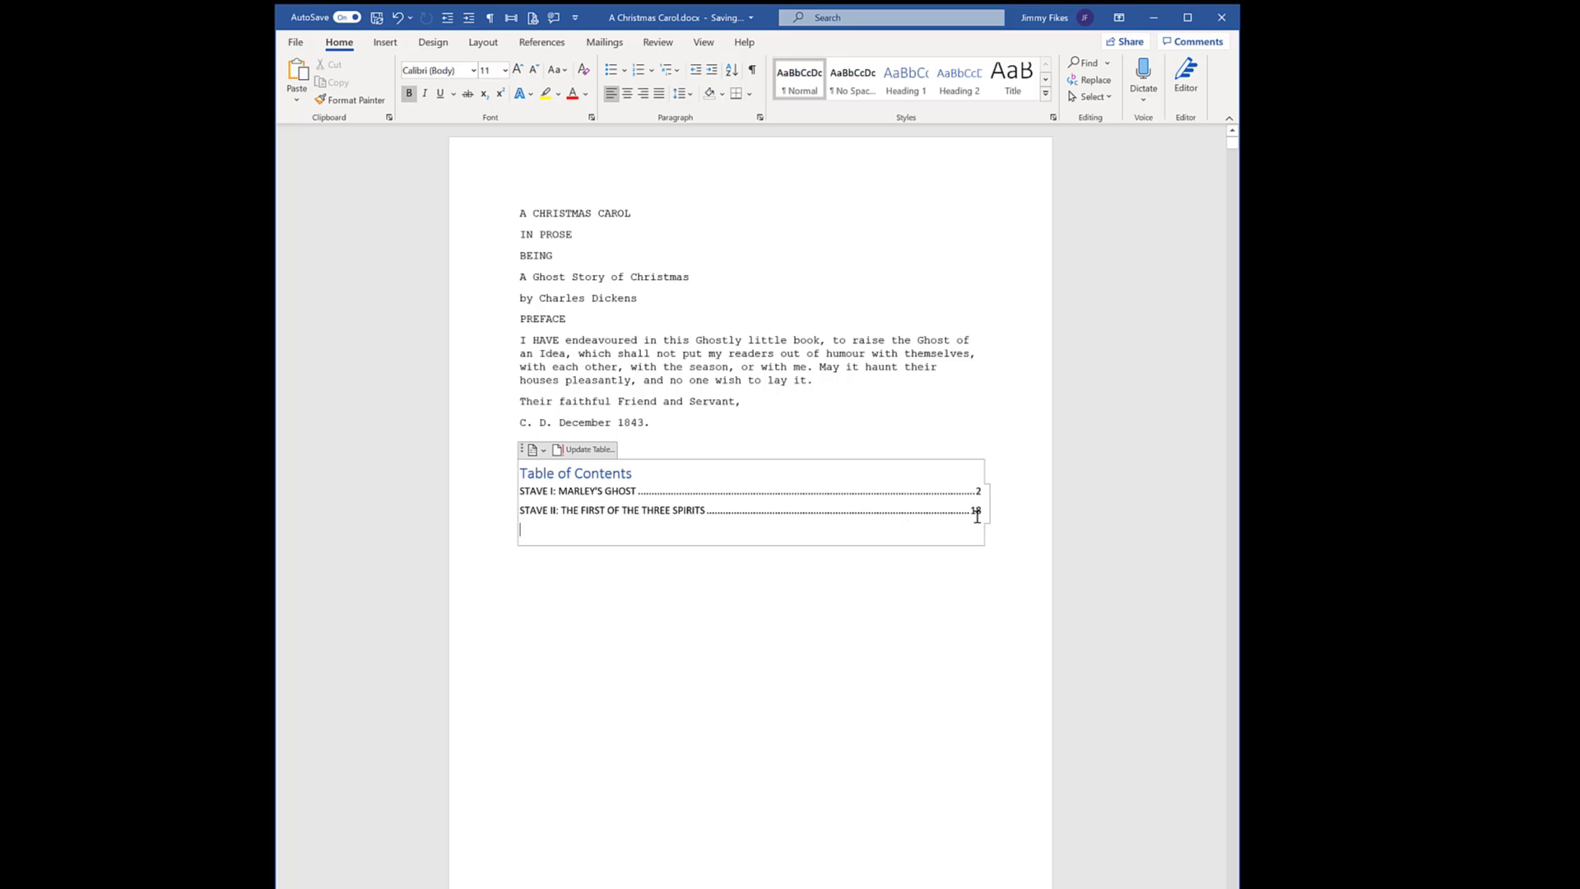
pyautogui.doubleClick(731, 594)
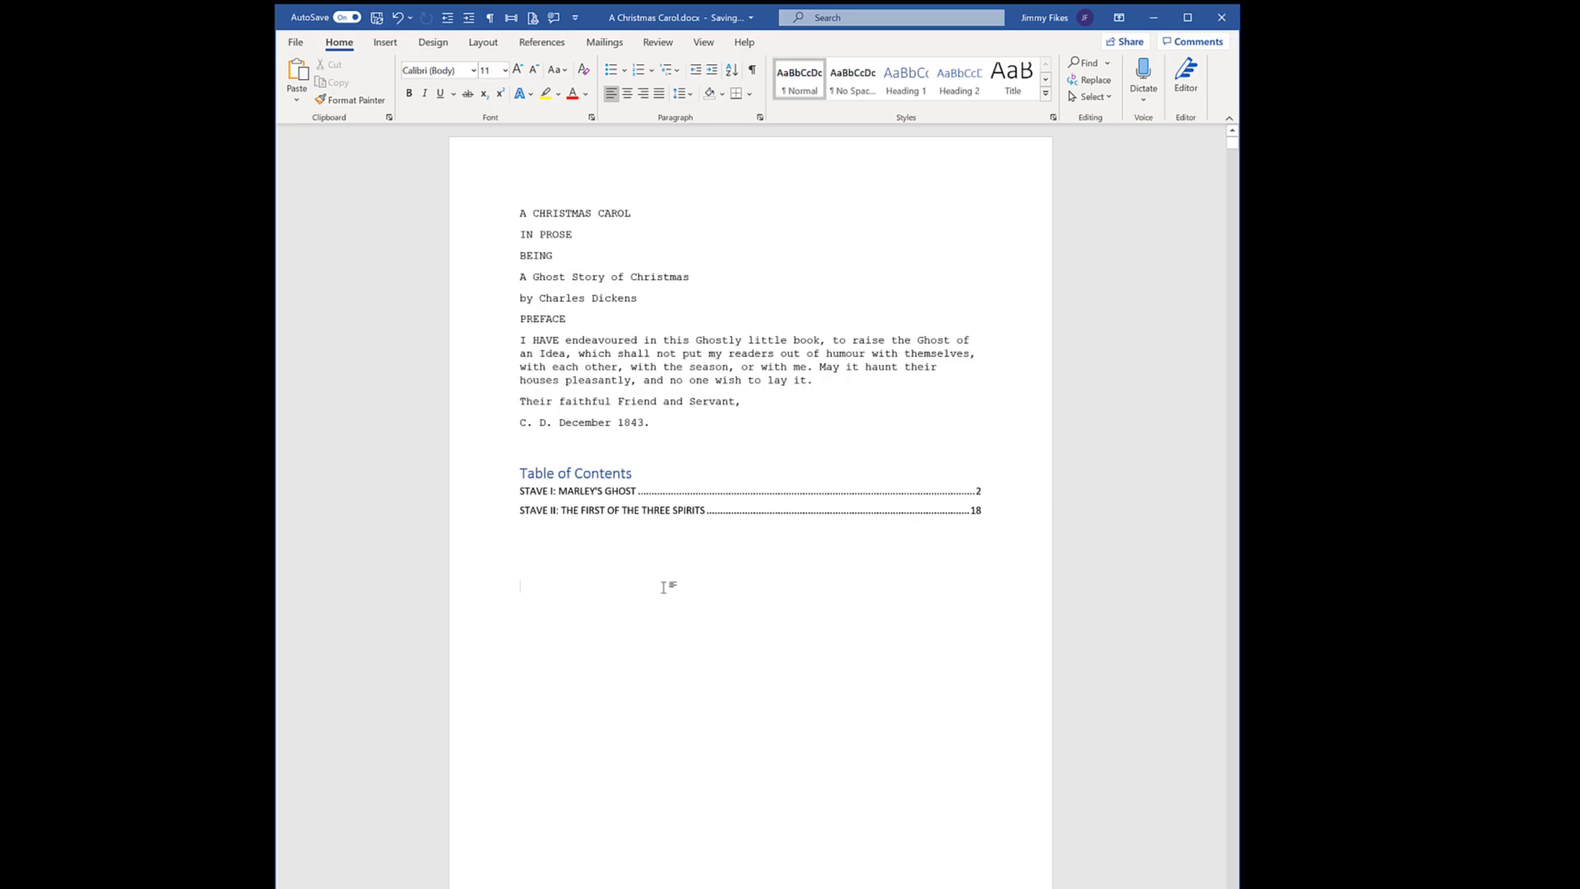
# Go to the Stave3 bookmark and apply the Heading 1 style to "STAVE III: THE SECOND OF THE THREE SPIRITS"
pyautogui.hotkey('ctrl', 'g')
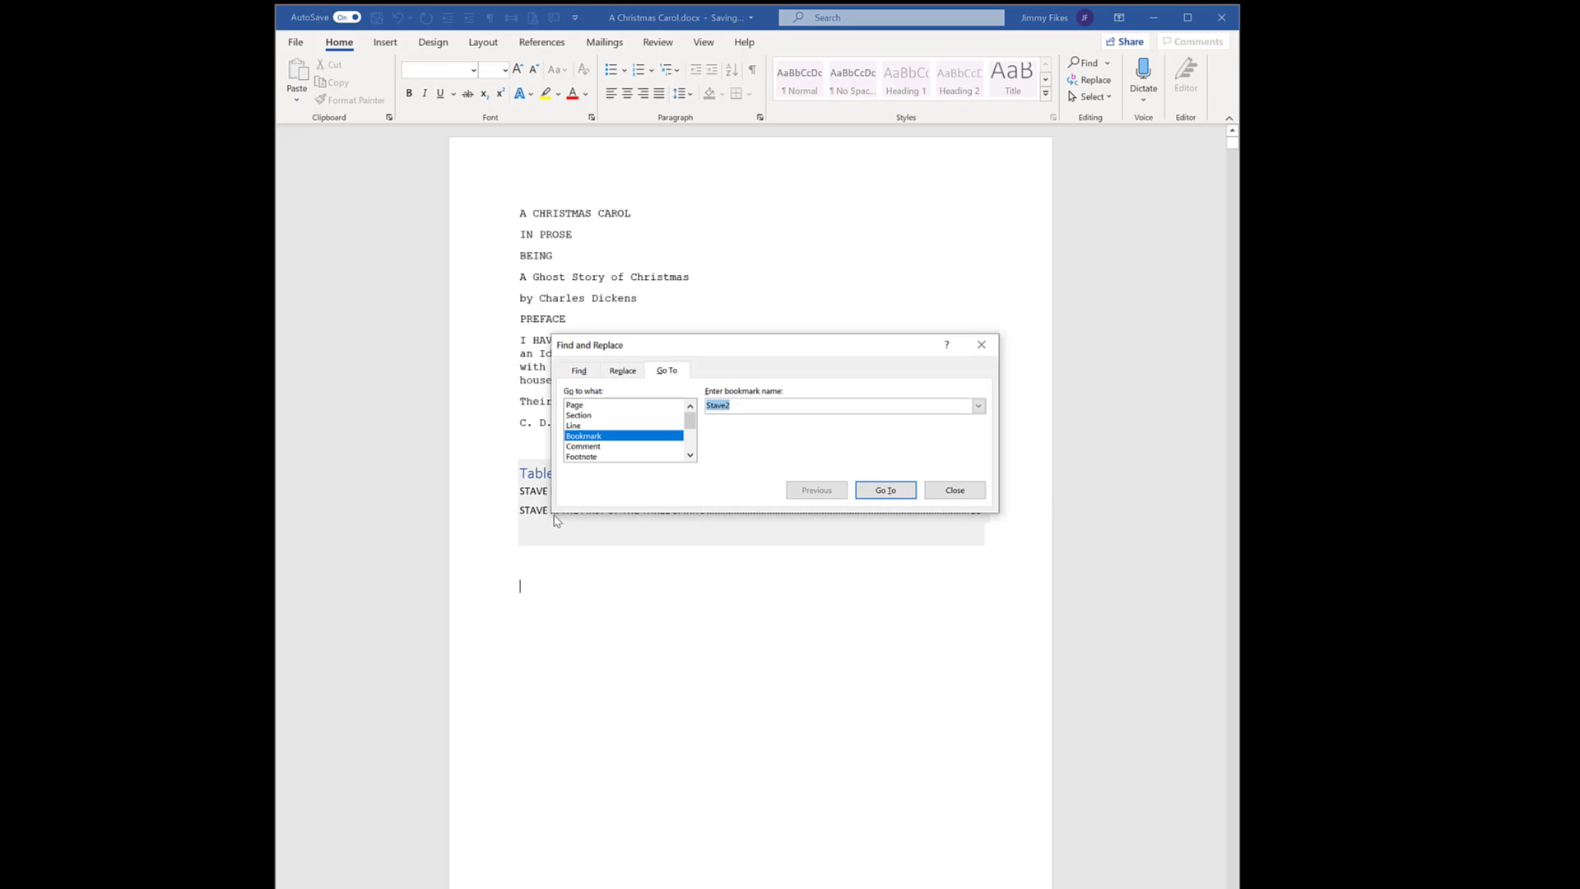
pyautogui.click(978, 406)
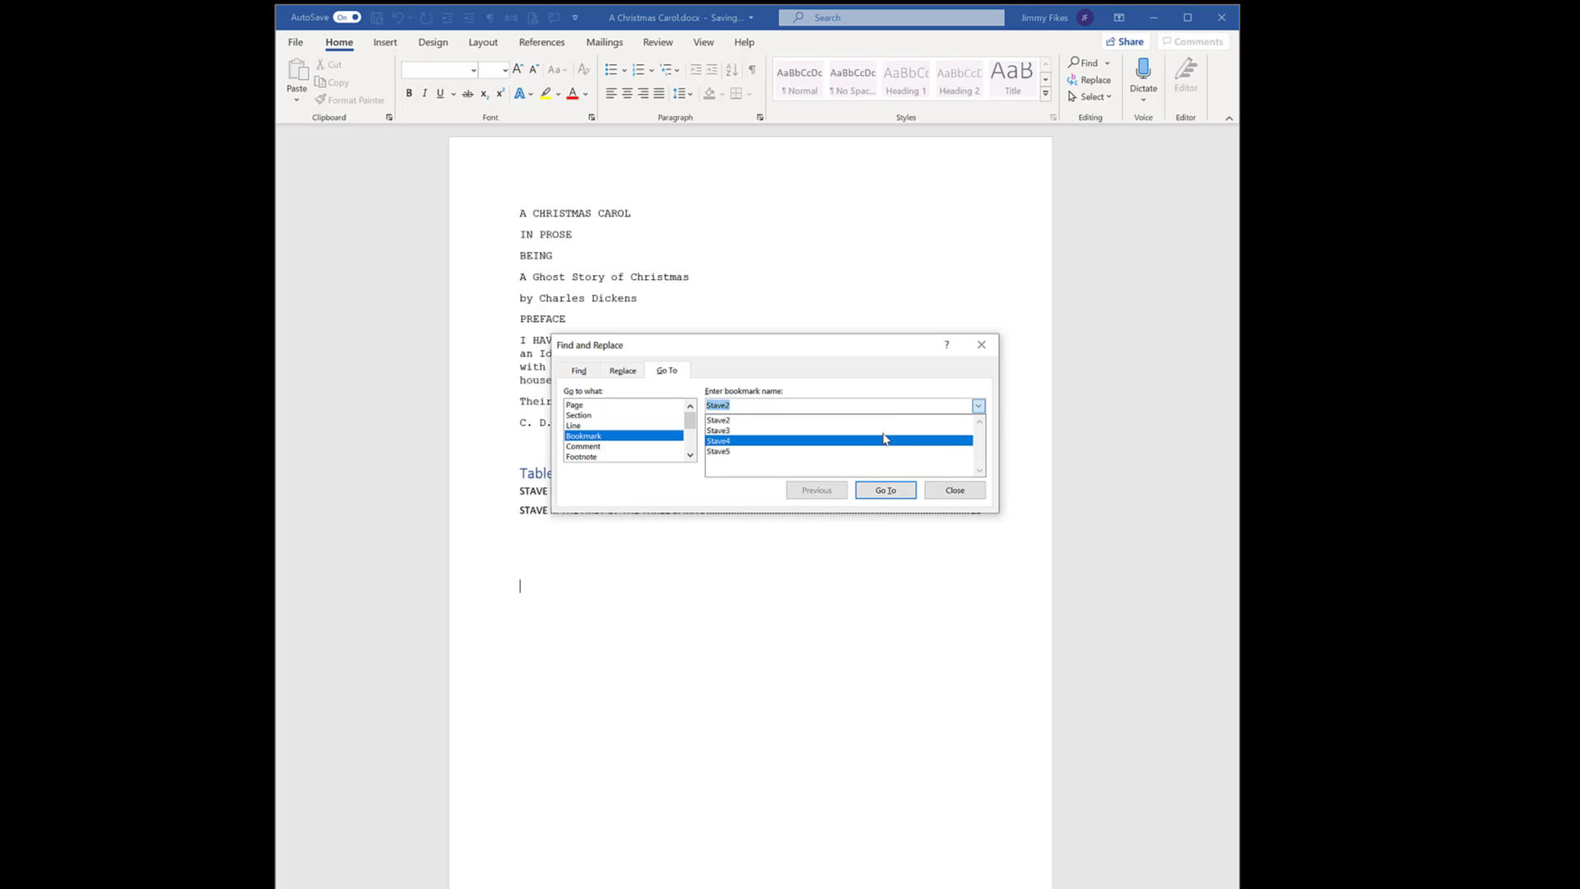
pyautogui.click(880, 440)
pyautogui.click(885, 490)
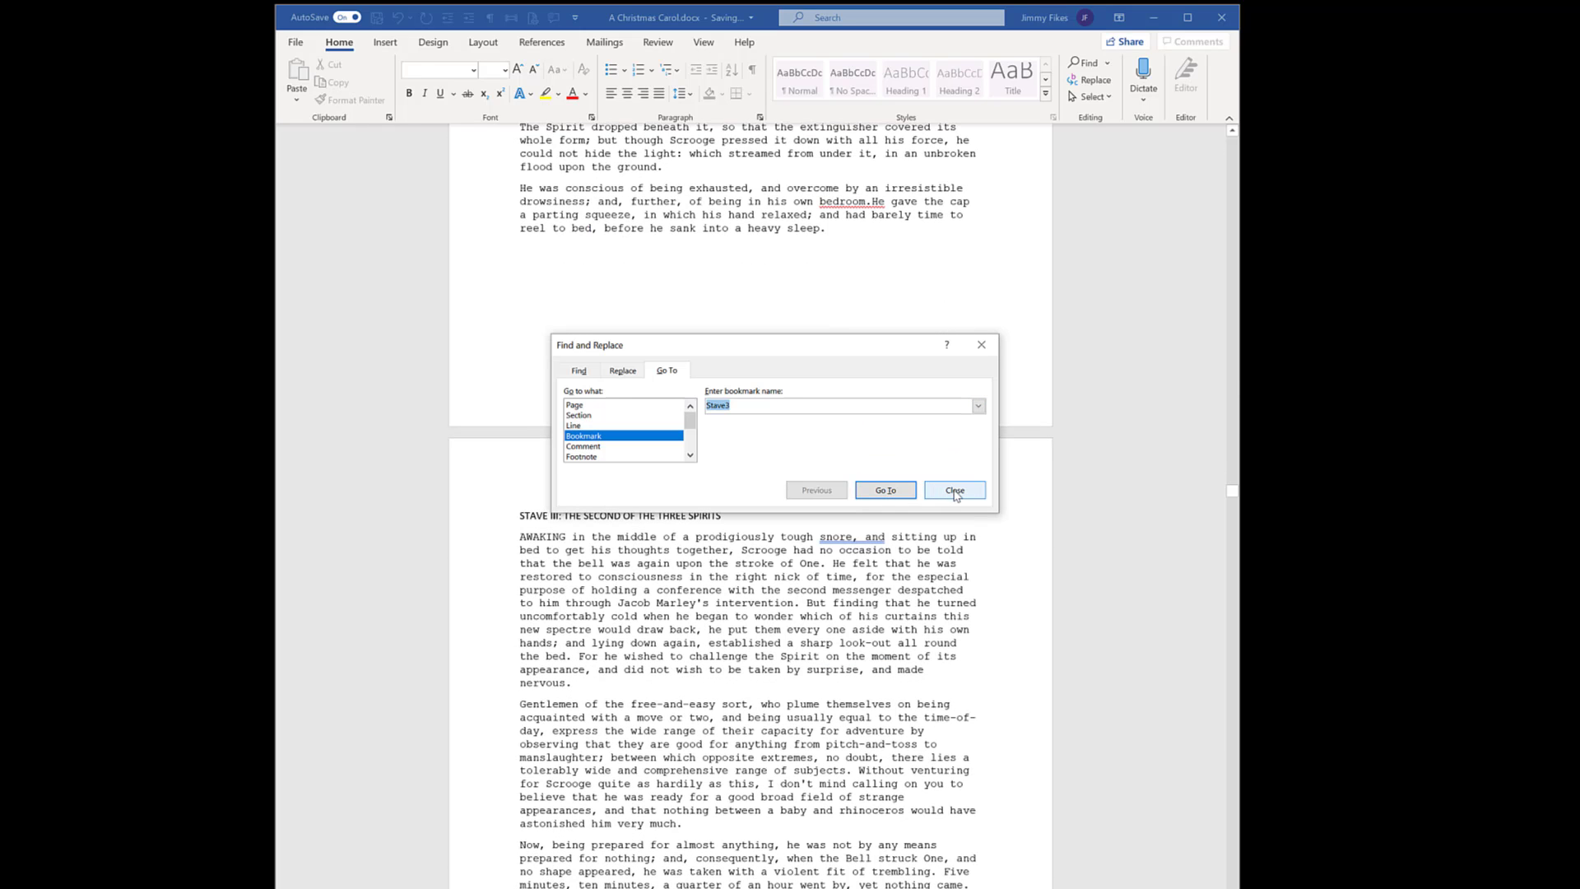
pyautogui.click(954, 490)
pyautogui.click(475, 515)
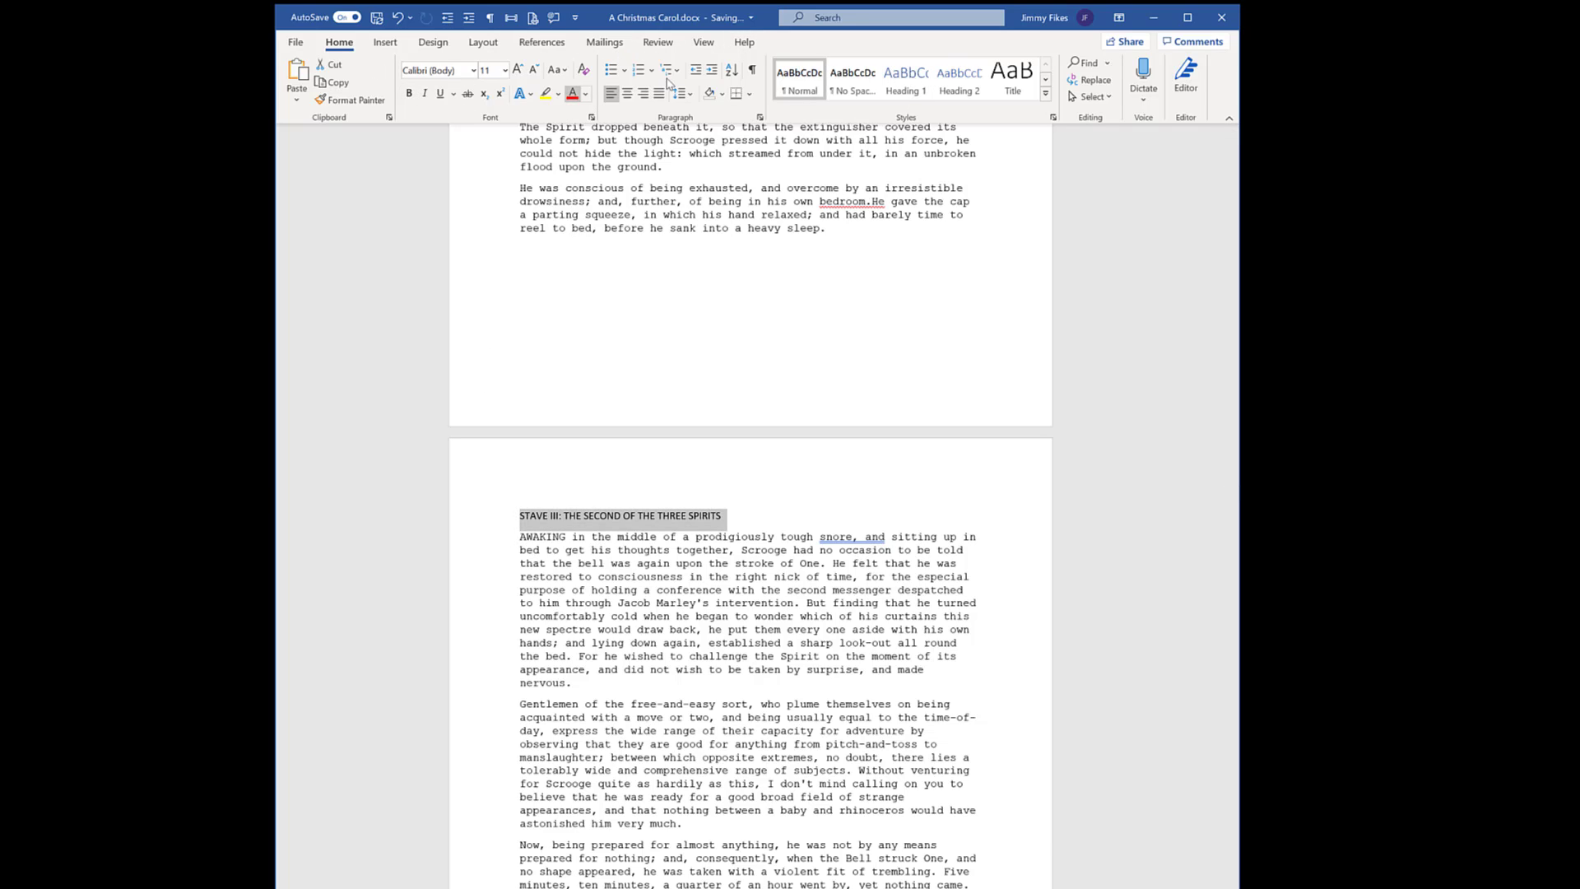
pyautogui.click(903, 85)
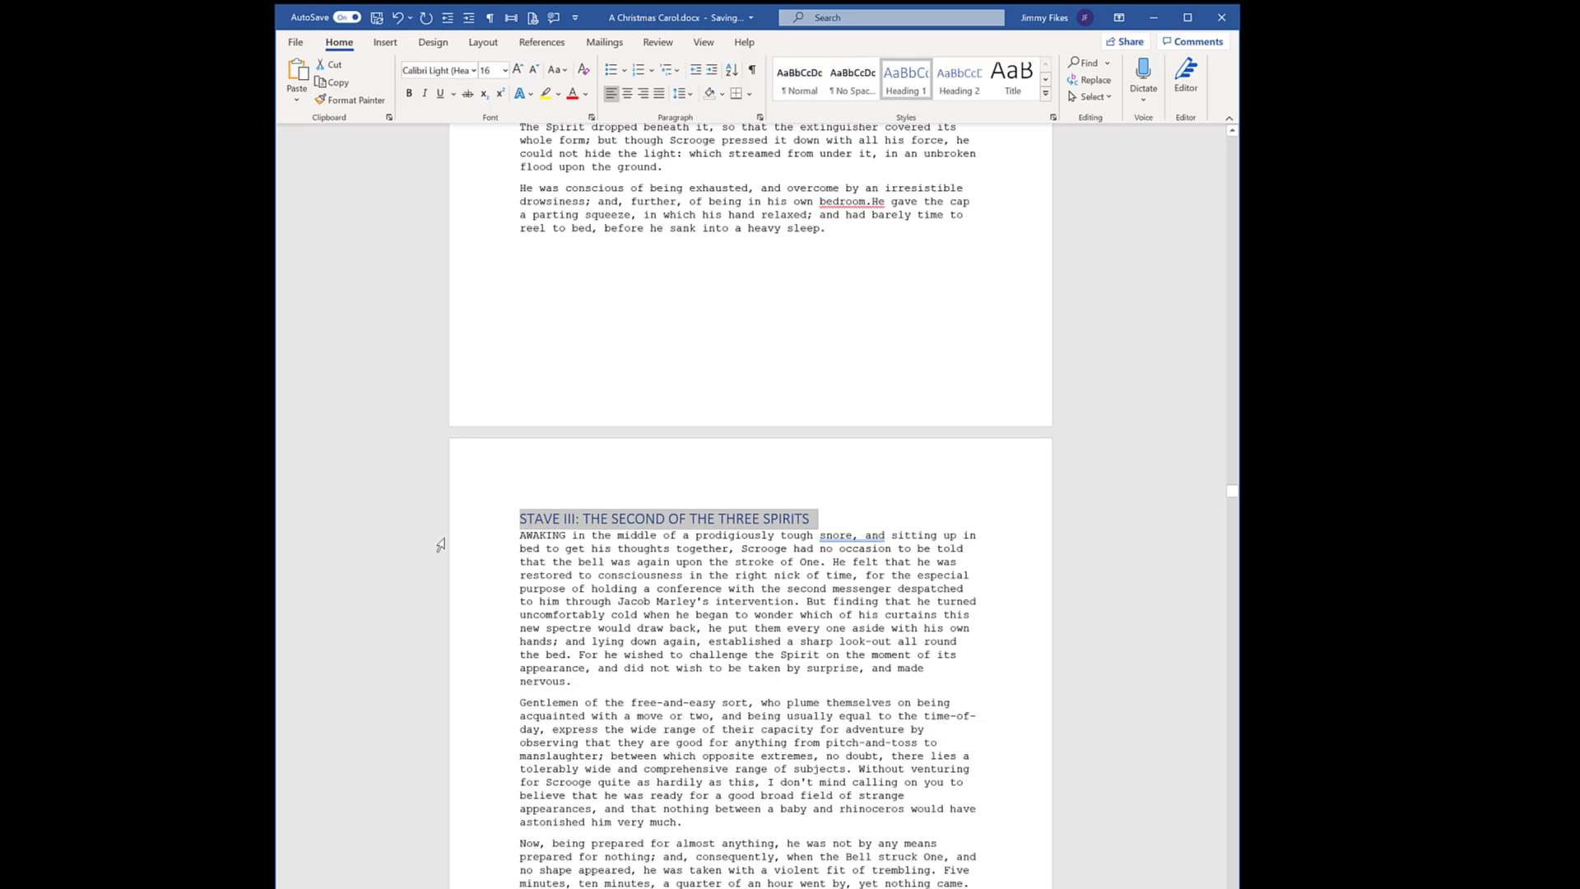
pyautogui.click(485, 551)
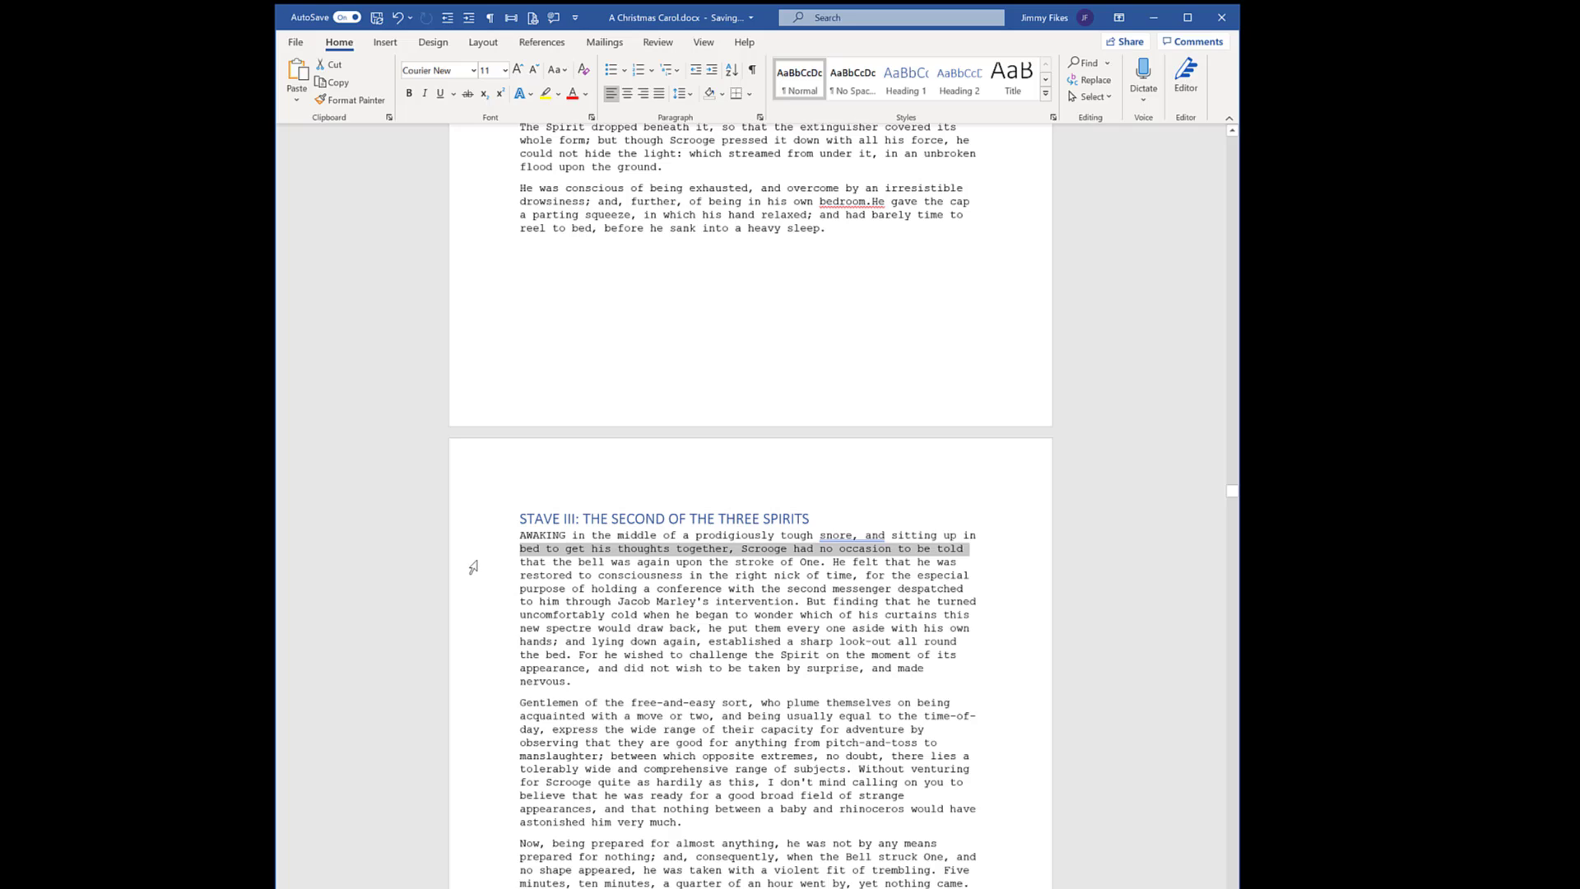
# Go to the Stave IV bookmark and apply the Heading 1 style to "STAVE IV: THE LAST OF THE SPIRITS"
pyautogui.hotkey('ctrl', 'g')
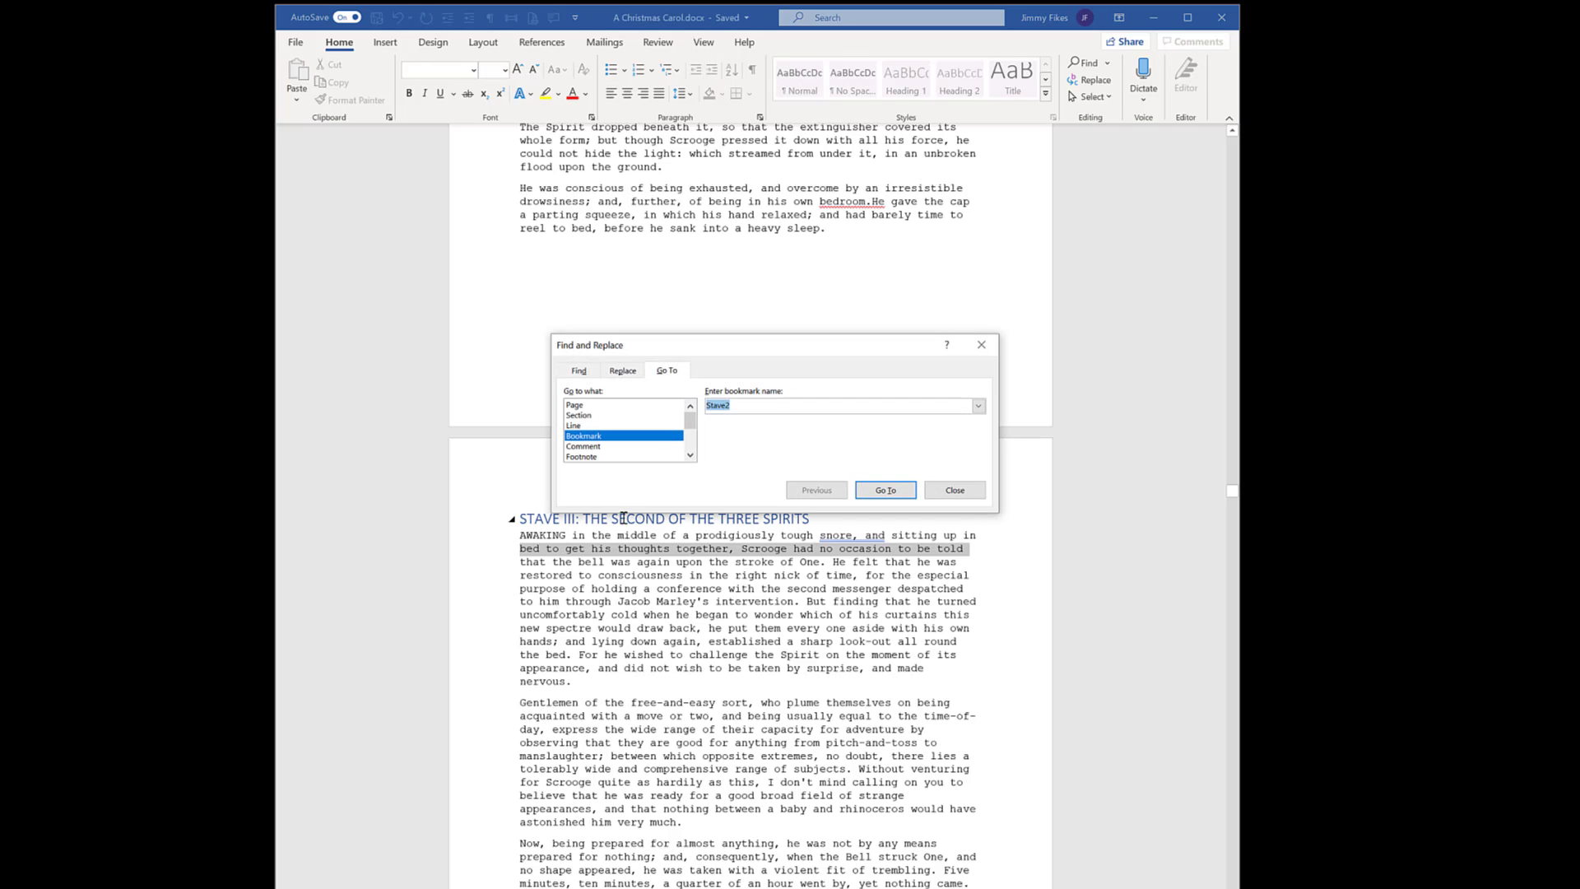
pyautogui.click(977, 405)
pyautogui.click(909, 445)
pyautogui.click(885, 490)
pyautogui.press('Escape')
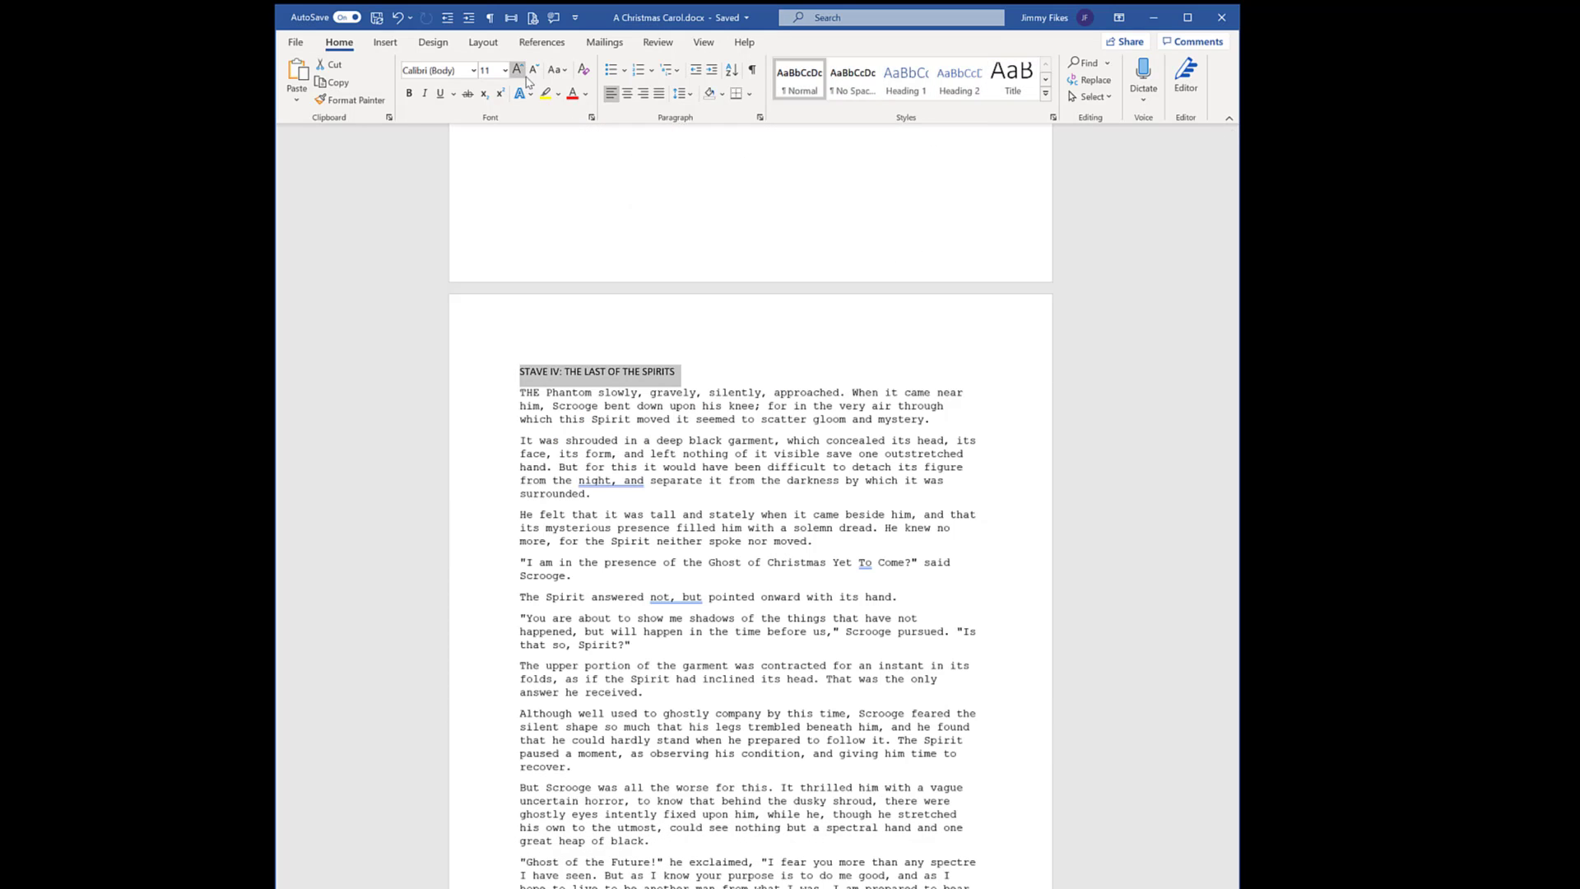
pyautogui.click(908, 80)
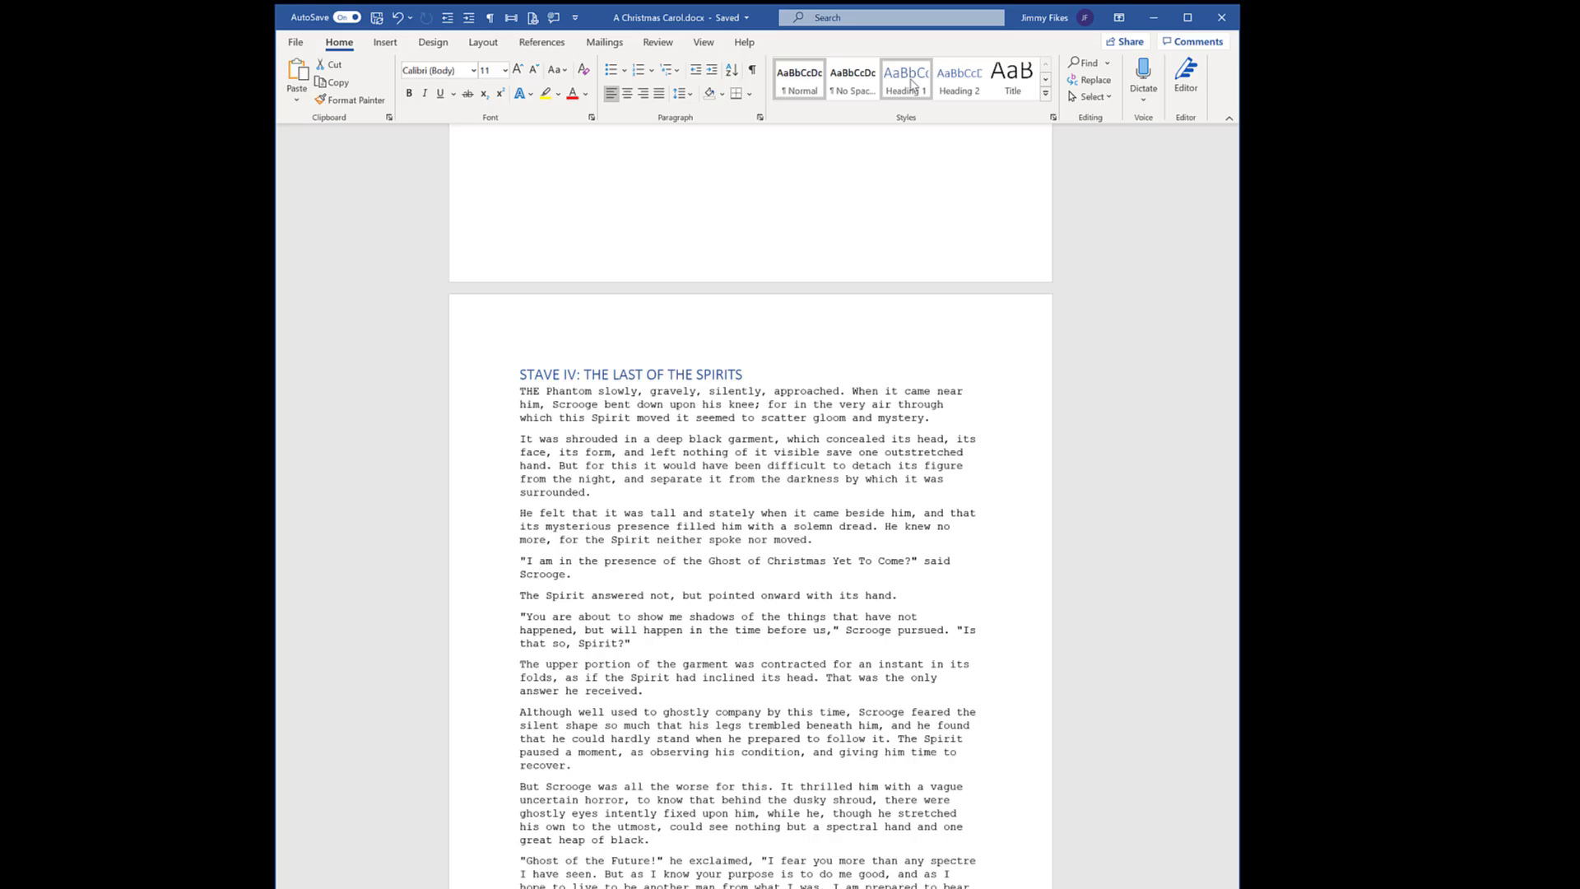
pyautogui.click(549, 404)
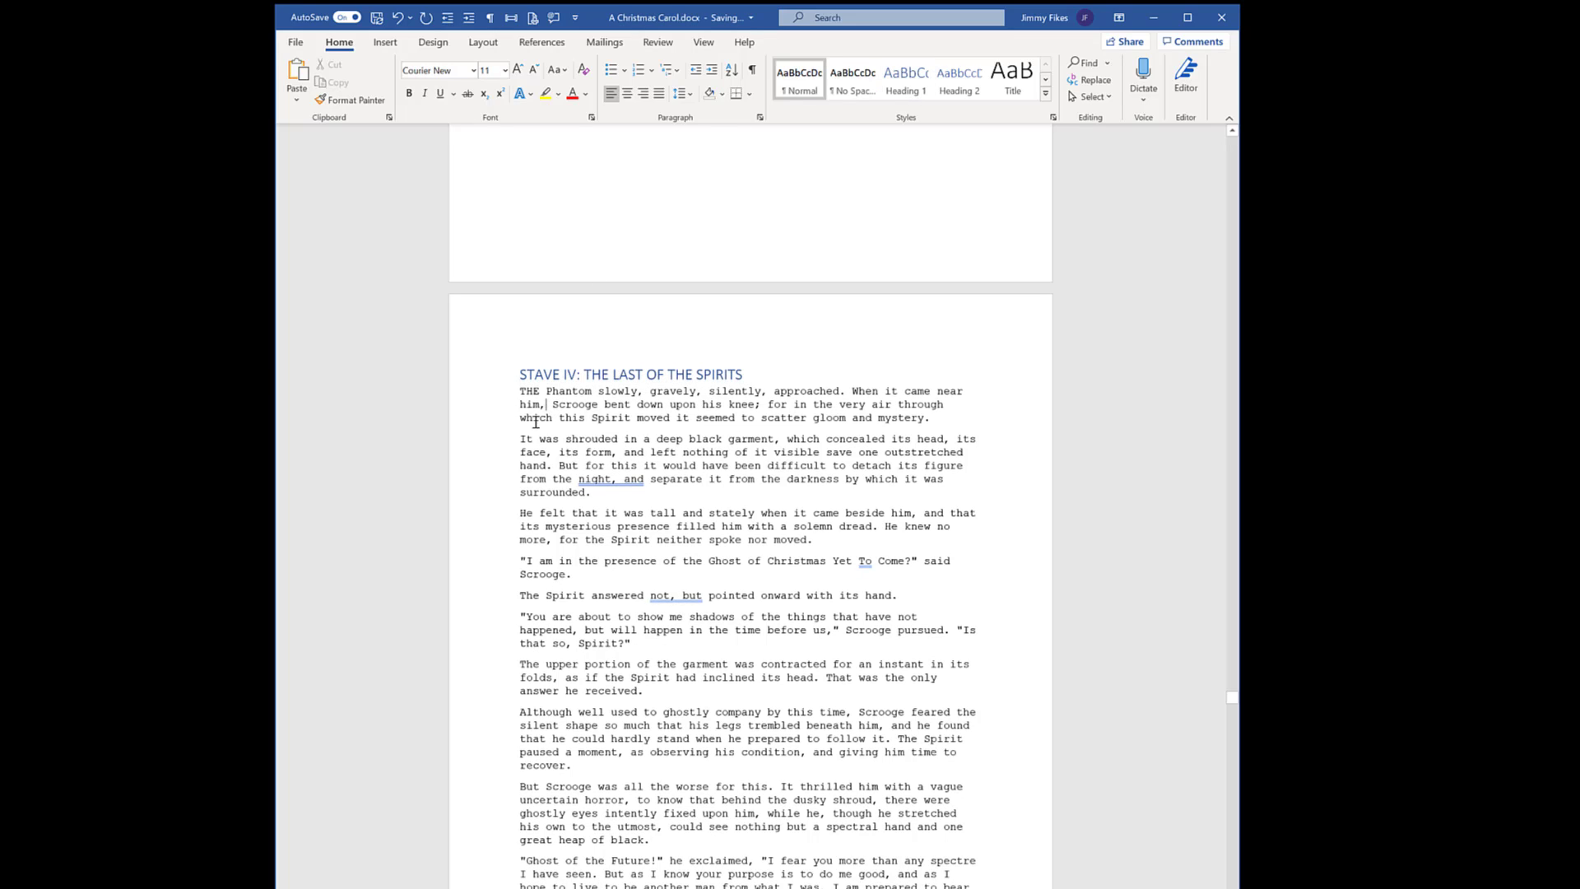
pyautogui.click(463, 430)
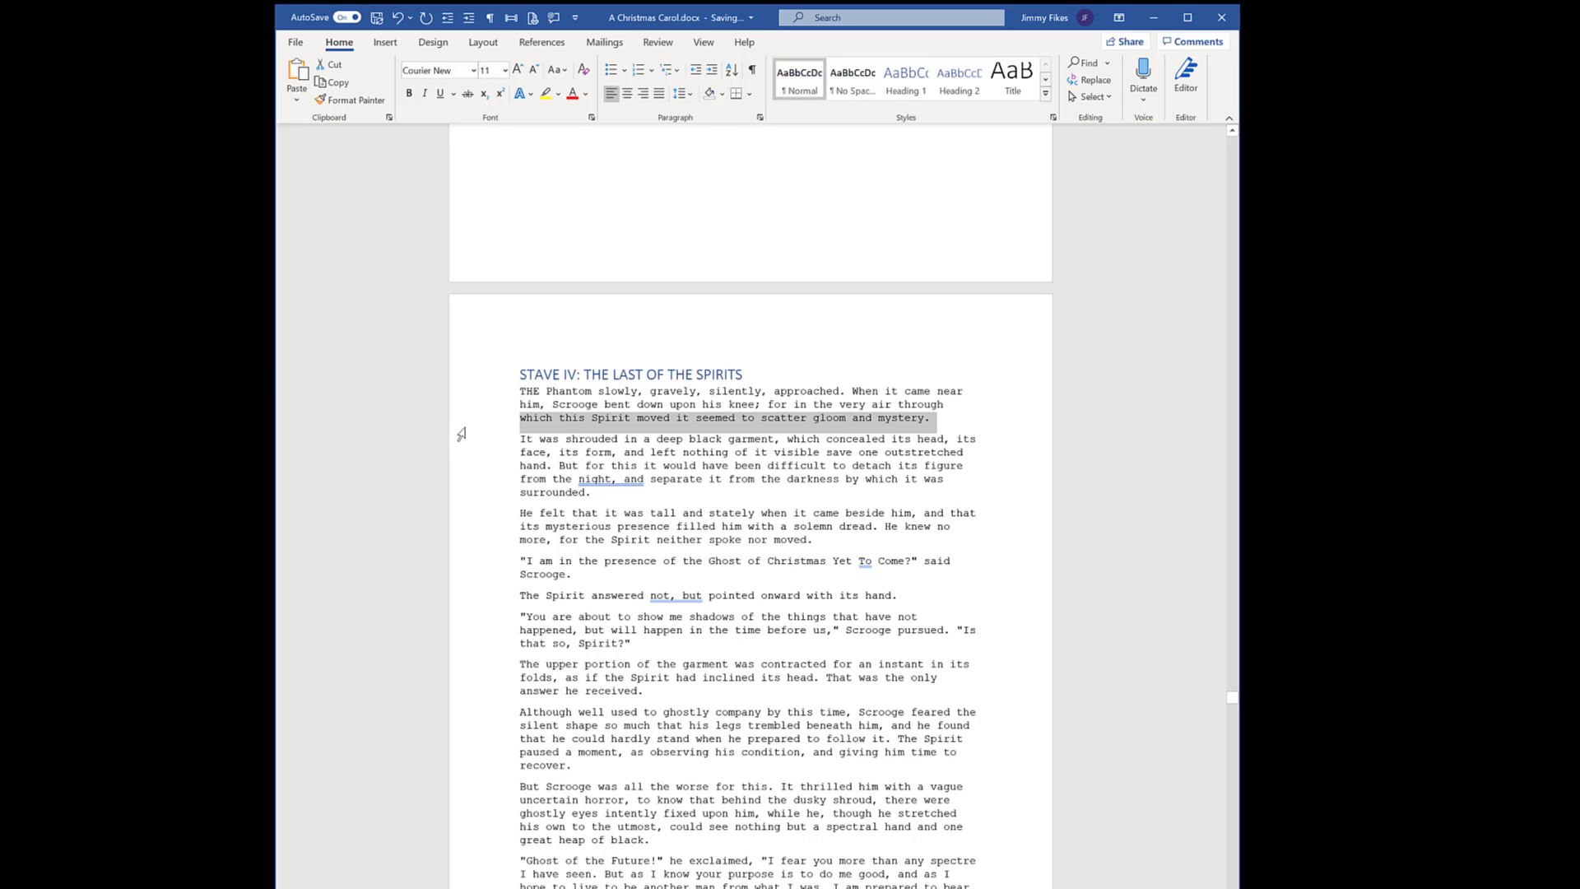
# Go to the Stave5 bookmark, add "STAVE V: THE END OF IT" to the table of contents as Level 1 text, and check its style
pyautogui.hotkey('ctrl', 'g')
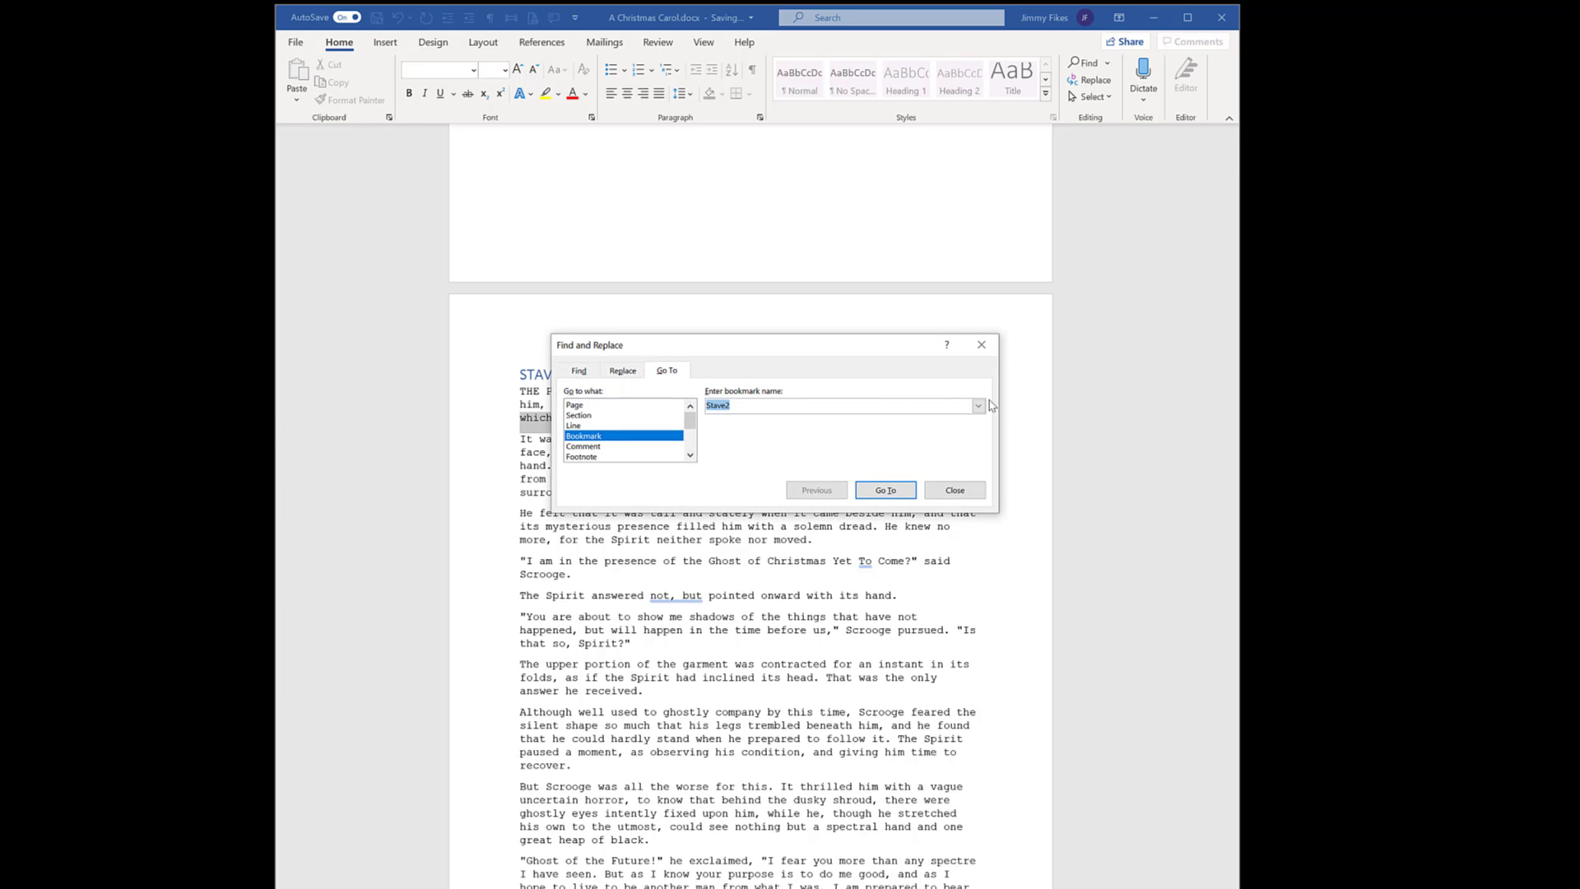
pyautogui.click(978, 404)
pyautogui.click(792, 451)
pyautogui.click(886, 490)
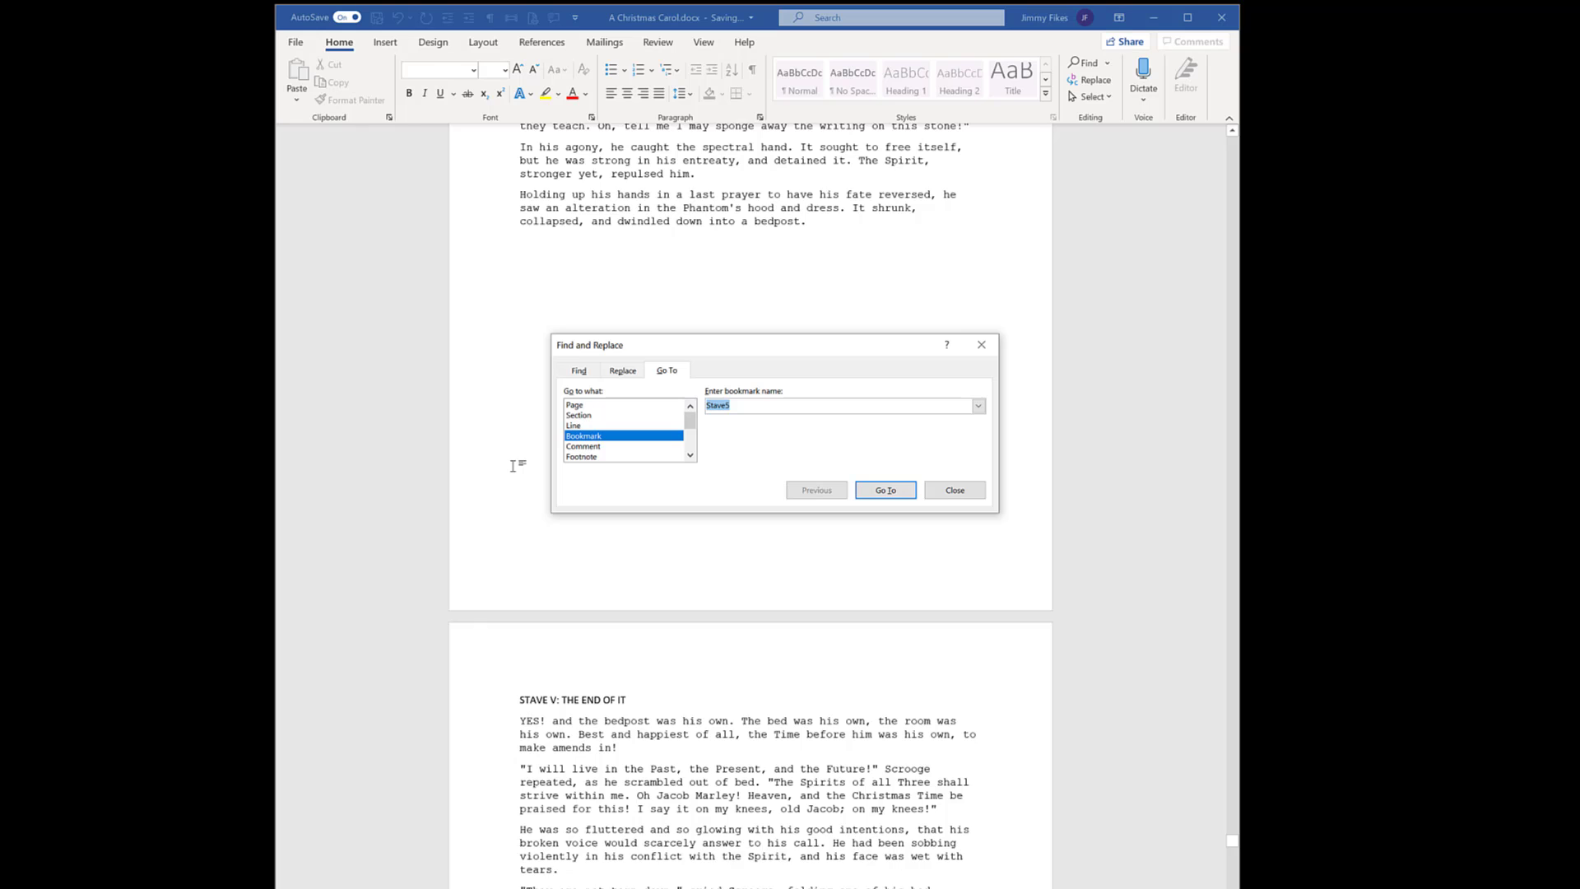
pyautogui.click(945, 490)
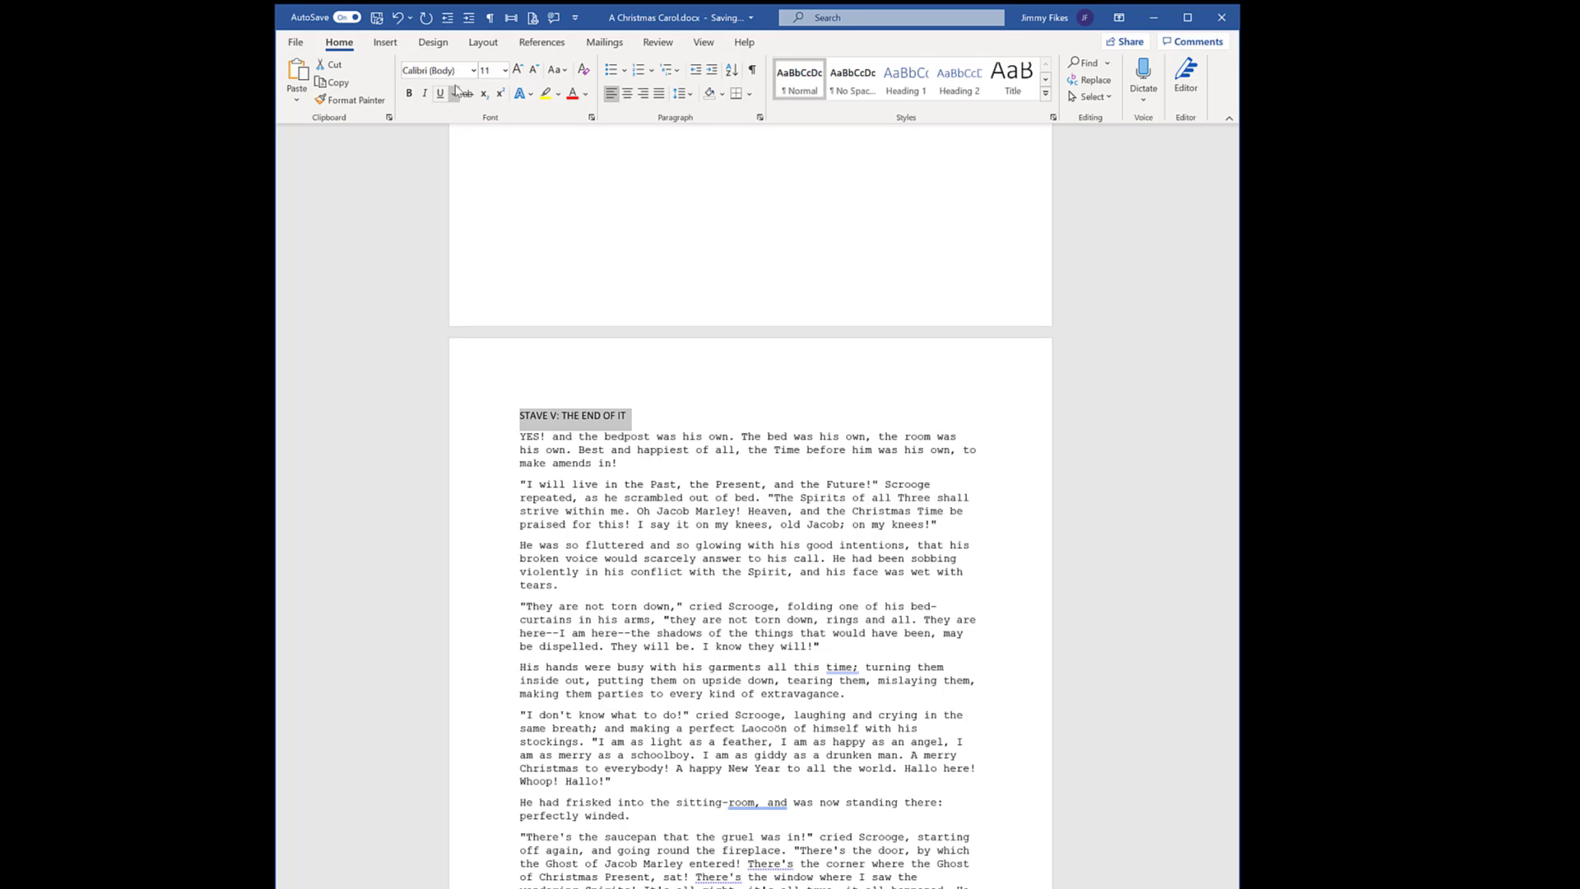
pyautogui.click(541, 42)
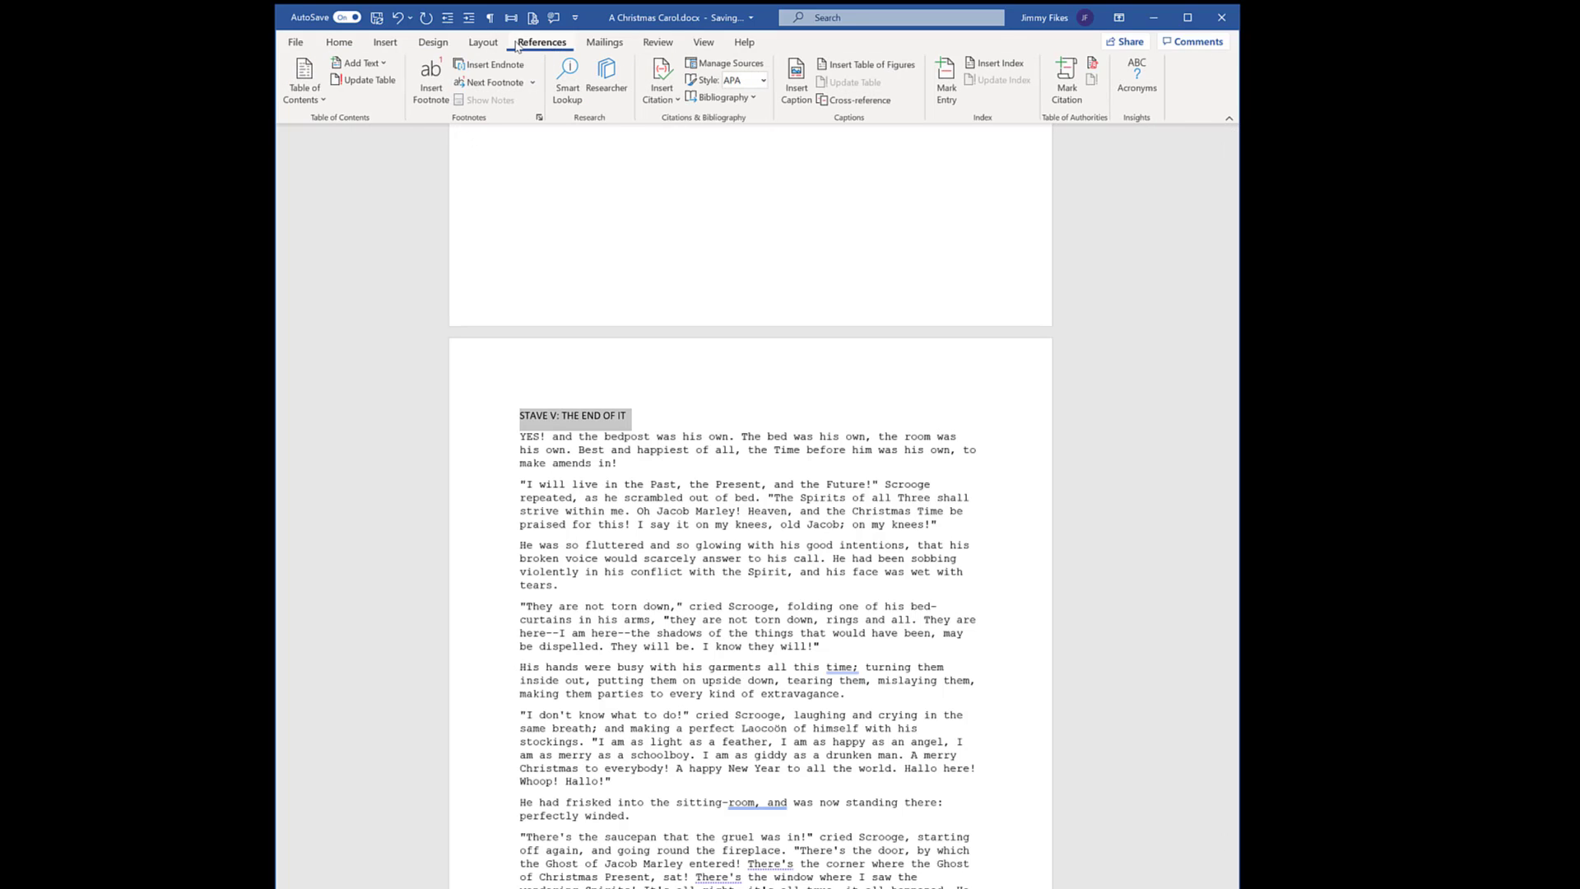
pyautogui.click(369, 66)
pyautogui.click(373, 105)
pyautogui.click(339, 42)
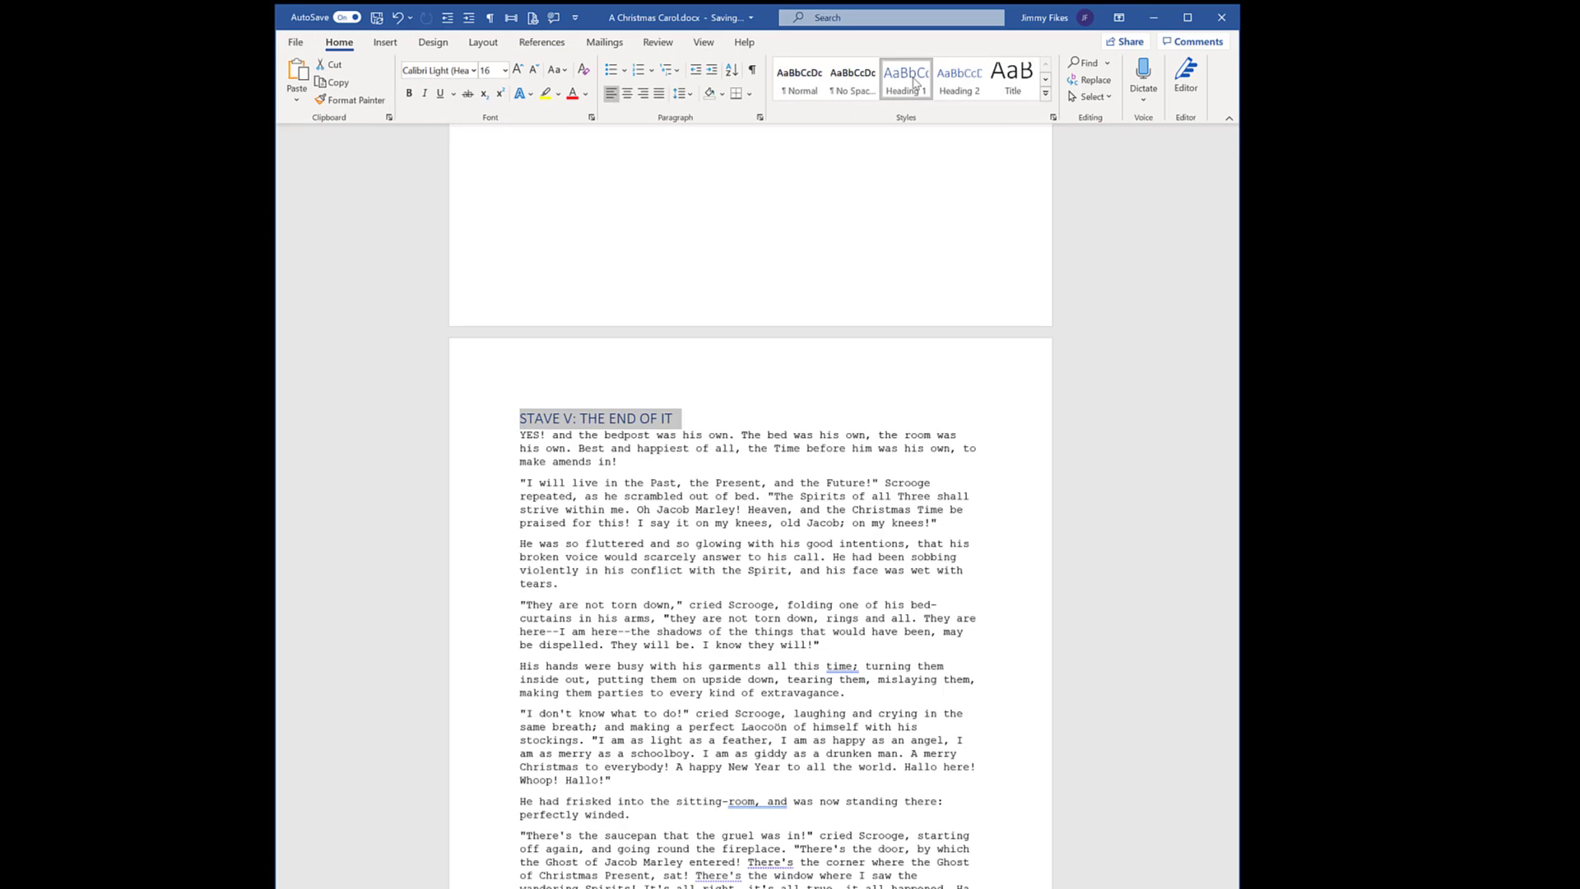
pyautogui.click(636, 284)
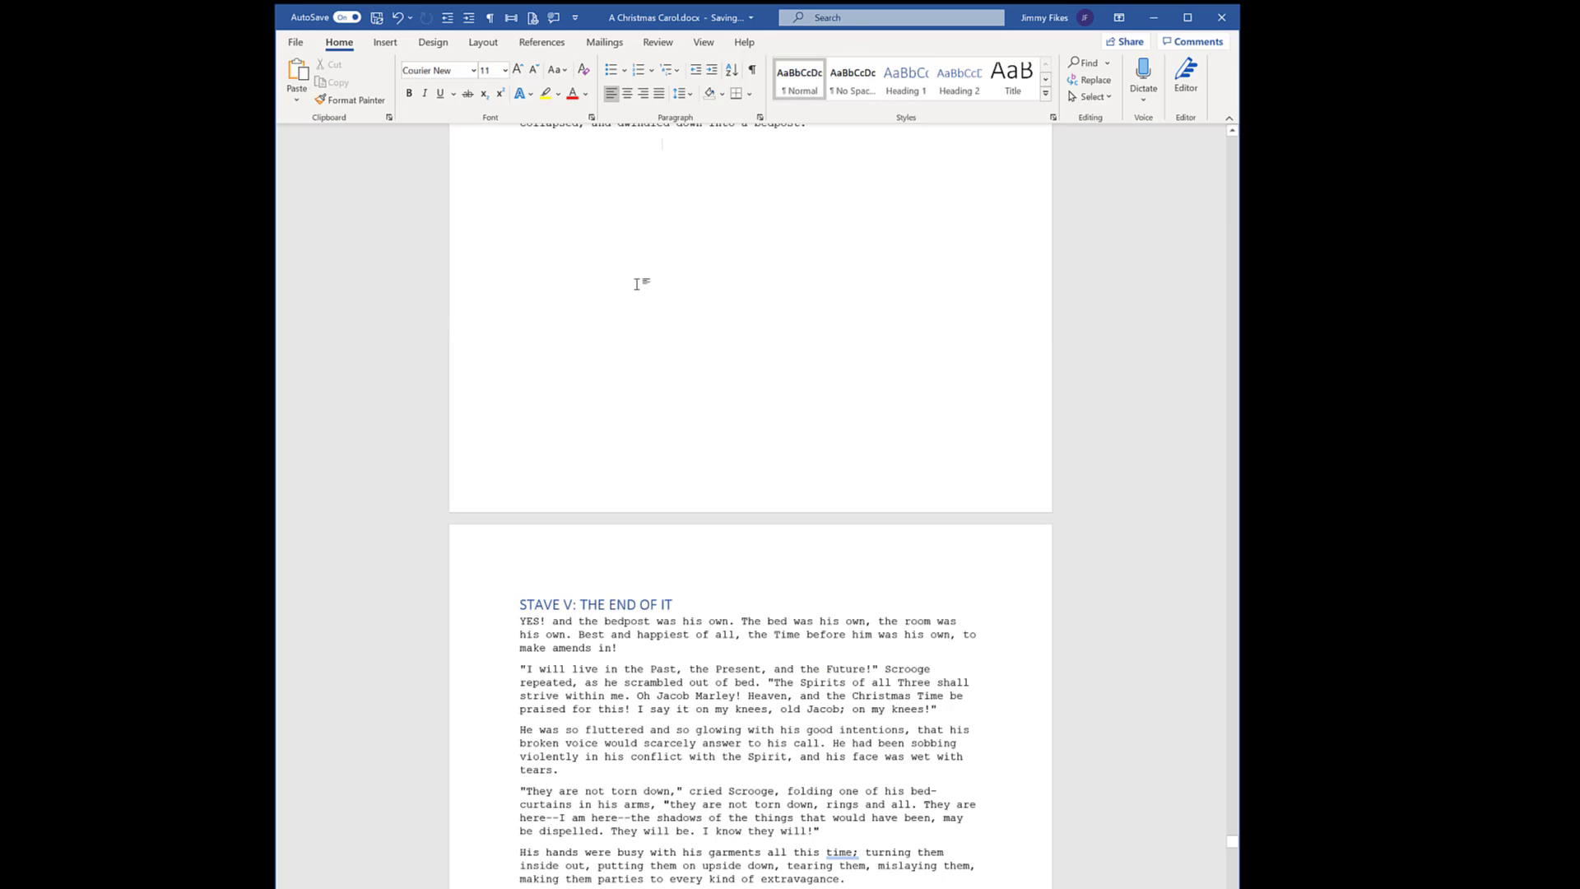
# Return to the first page and update the entire table of contents to include the newly marked stave titles
pyautogui.hotkey('ctrl', 'Home')
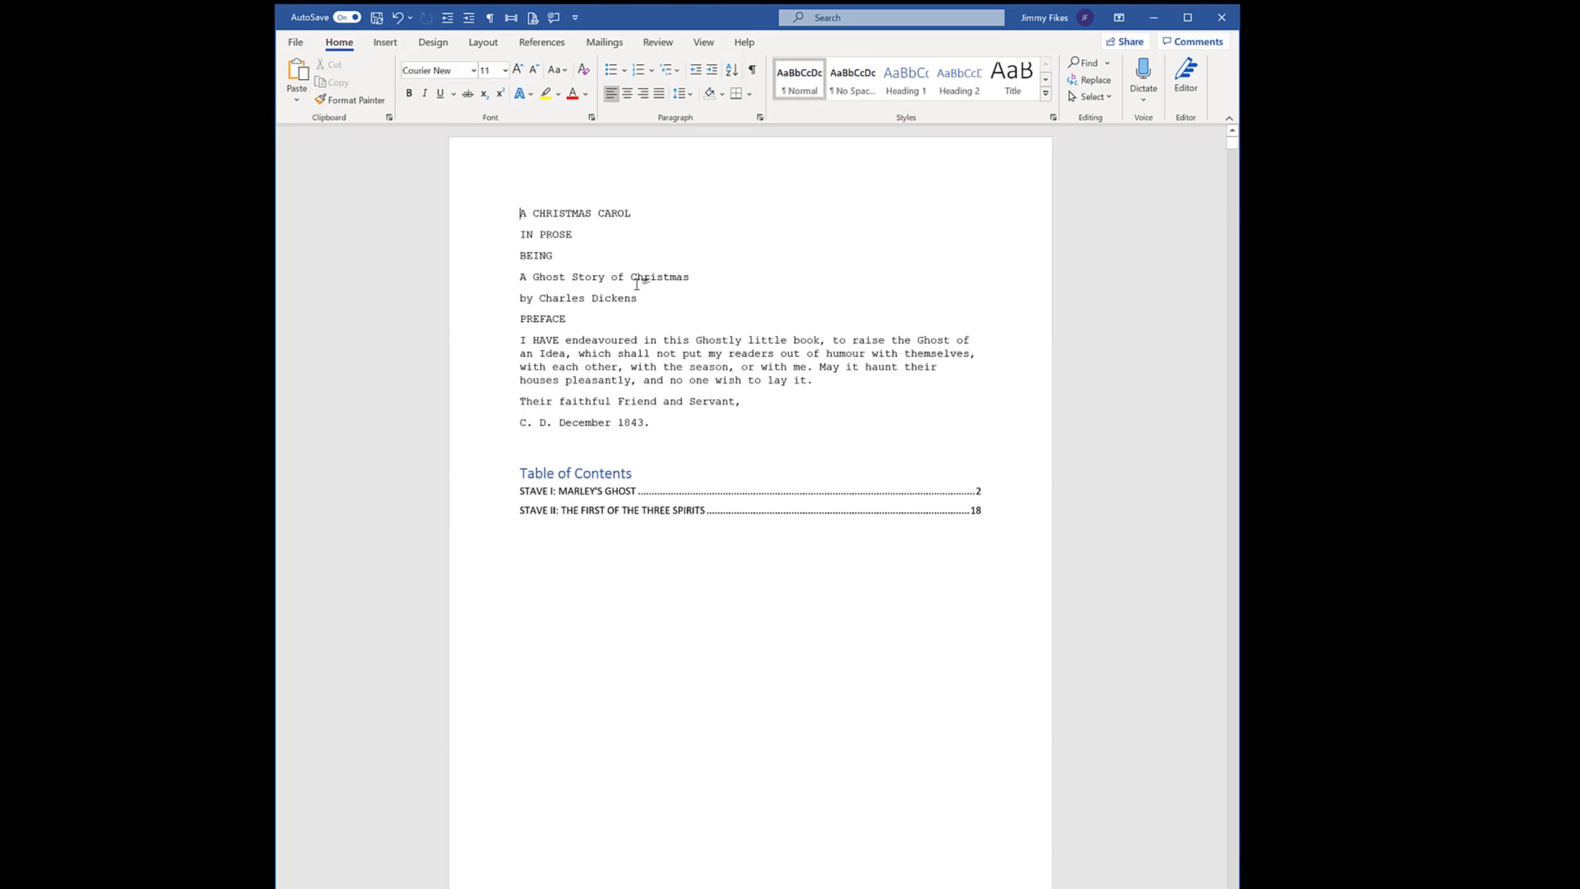
pyautogui.click(576, 490)
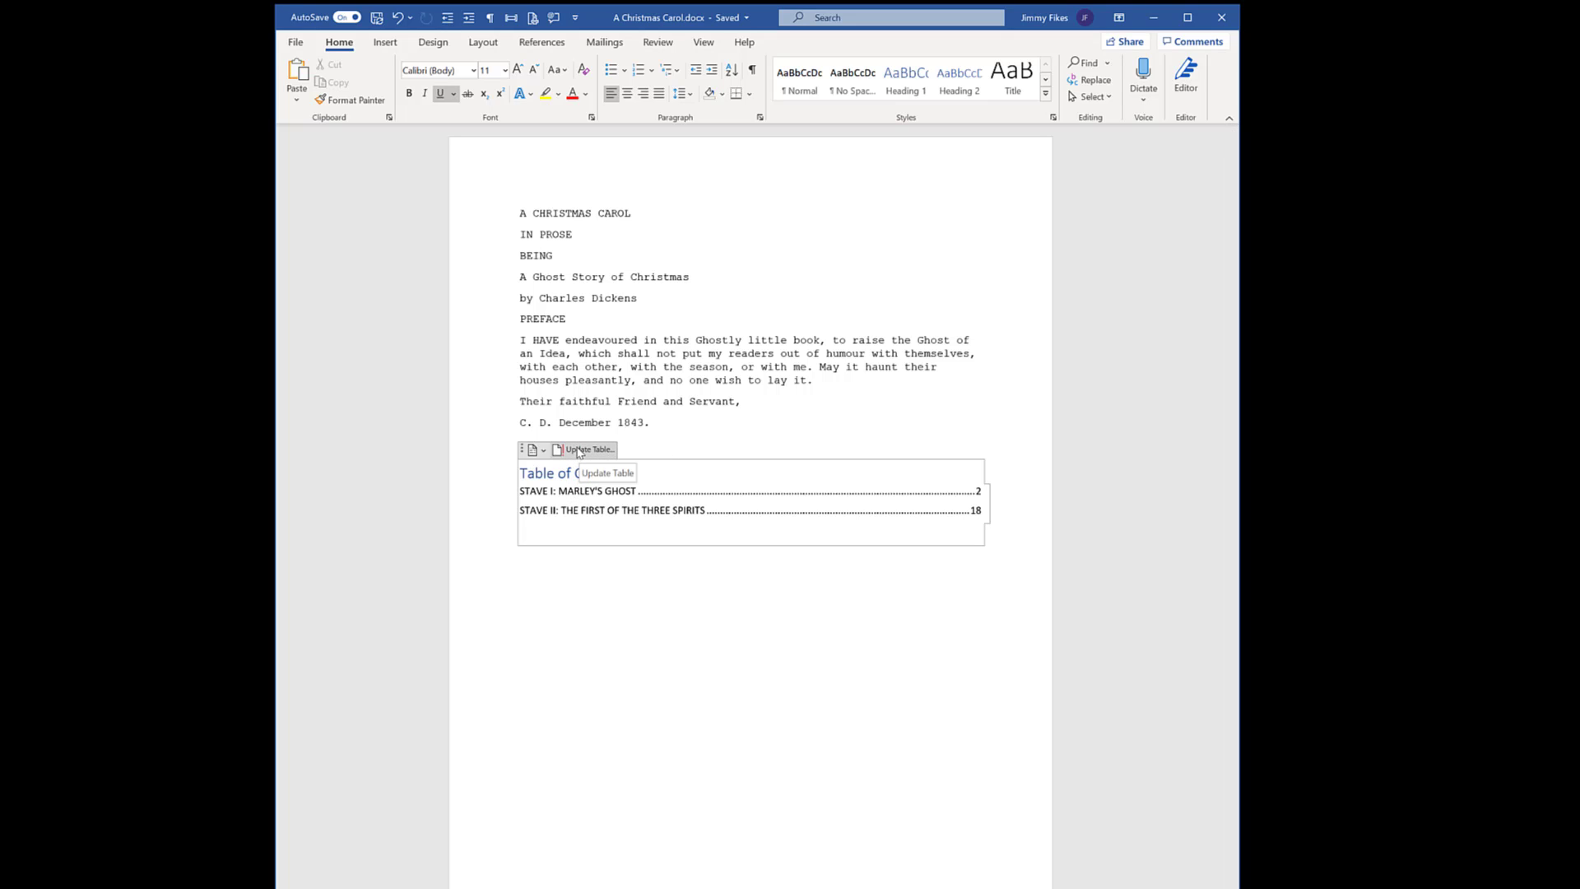
pyautogui.rightClick(573, 496)
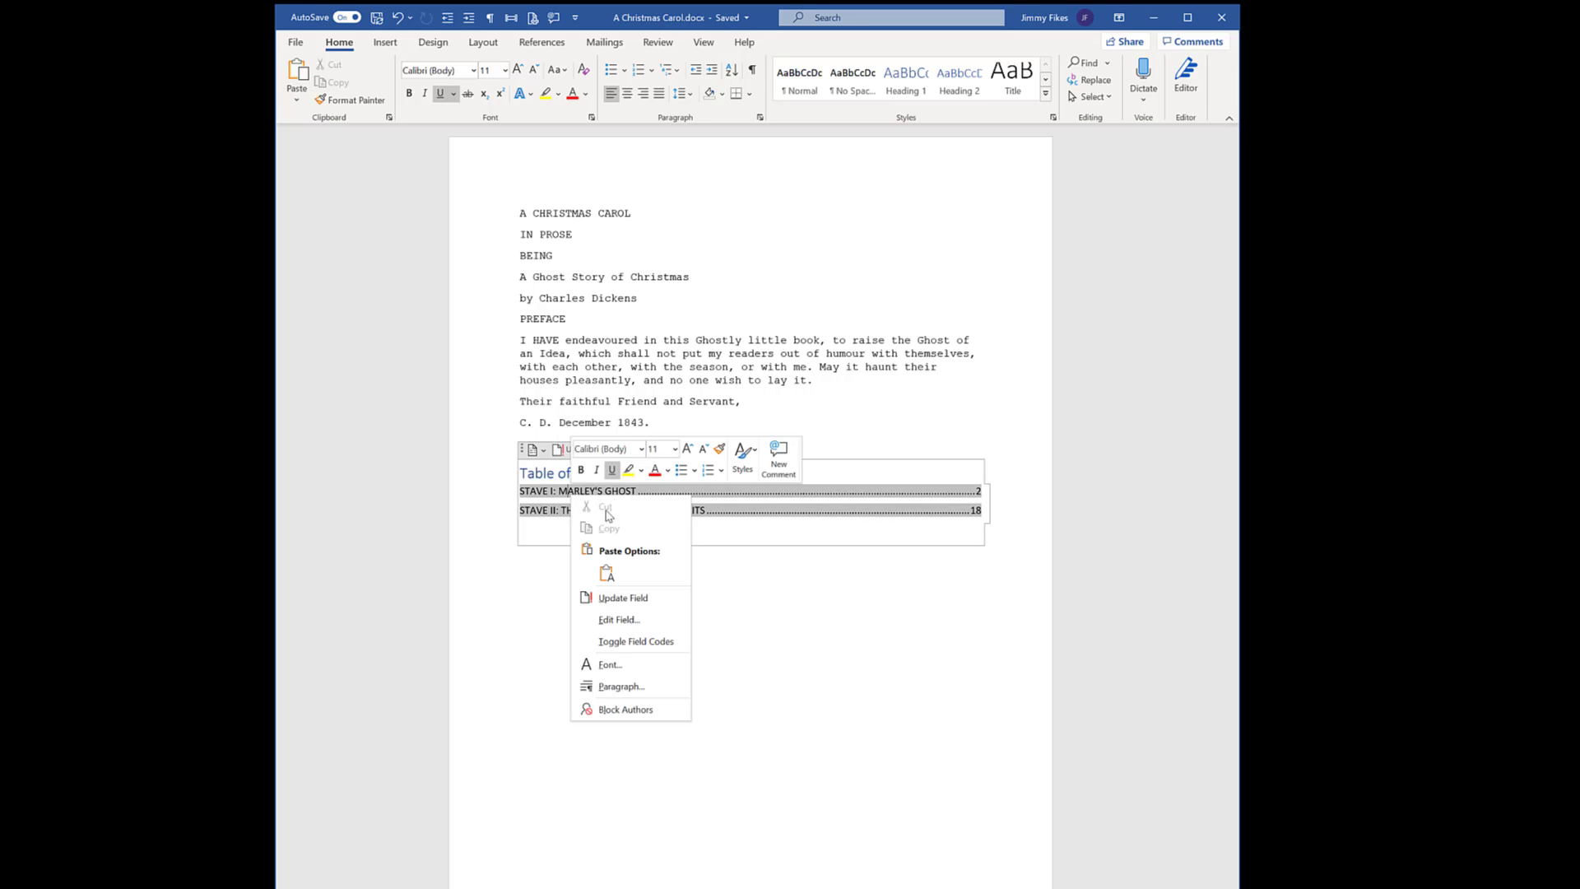
pyautogui.click(662, 600)
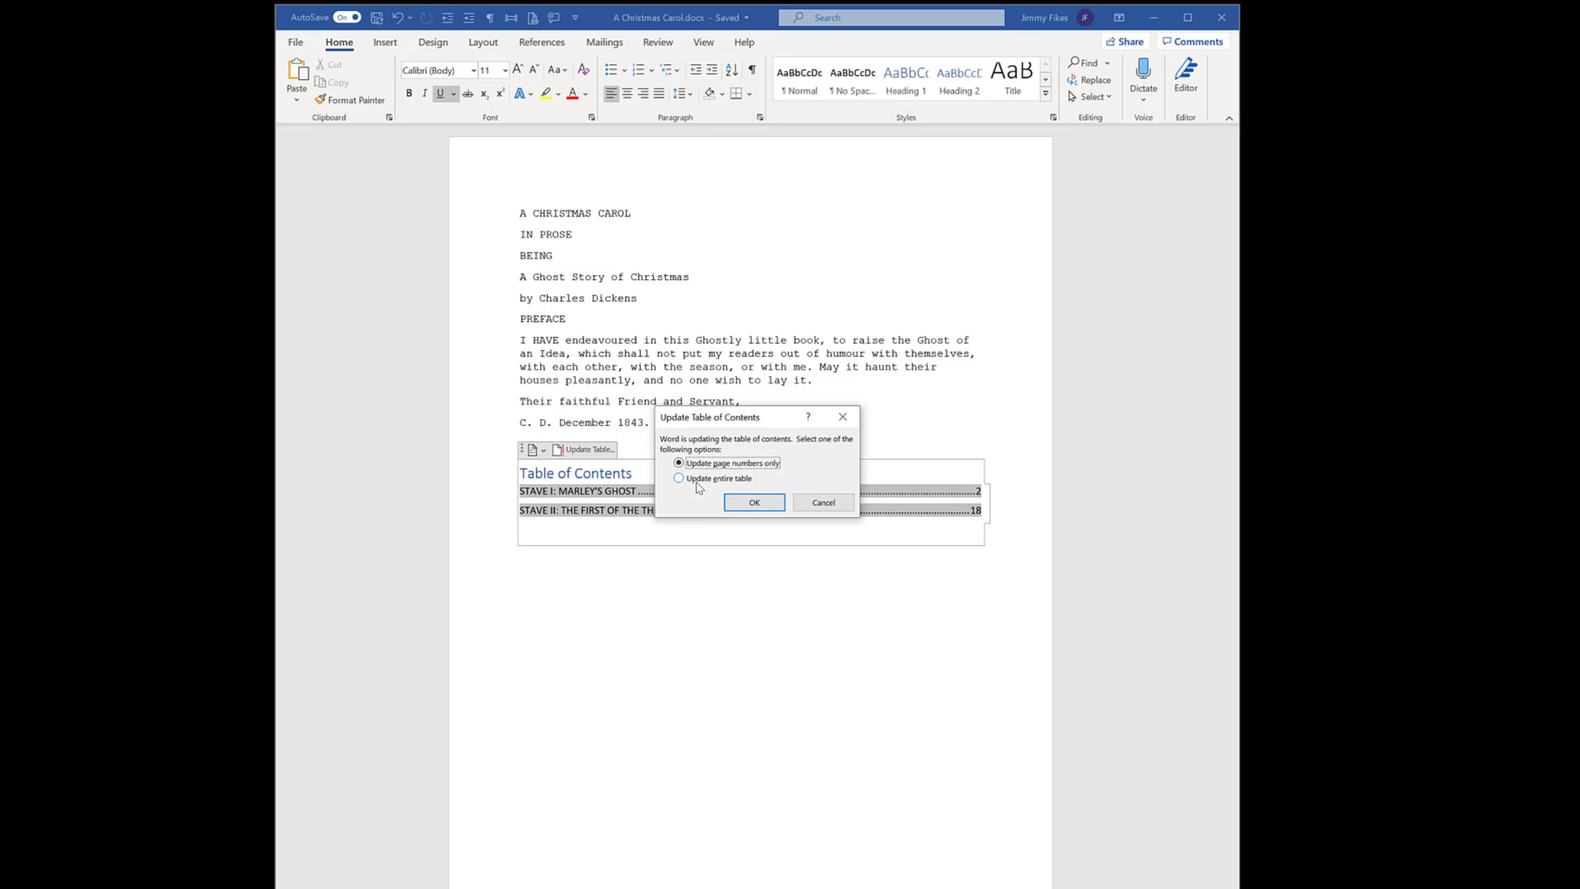
pyautogui.click(697, 482)
pyautogui.click(750, 502)
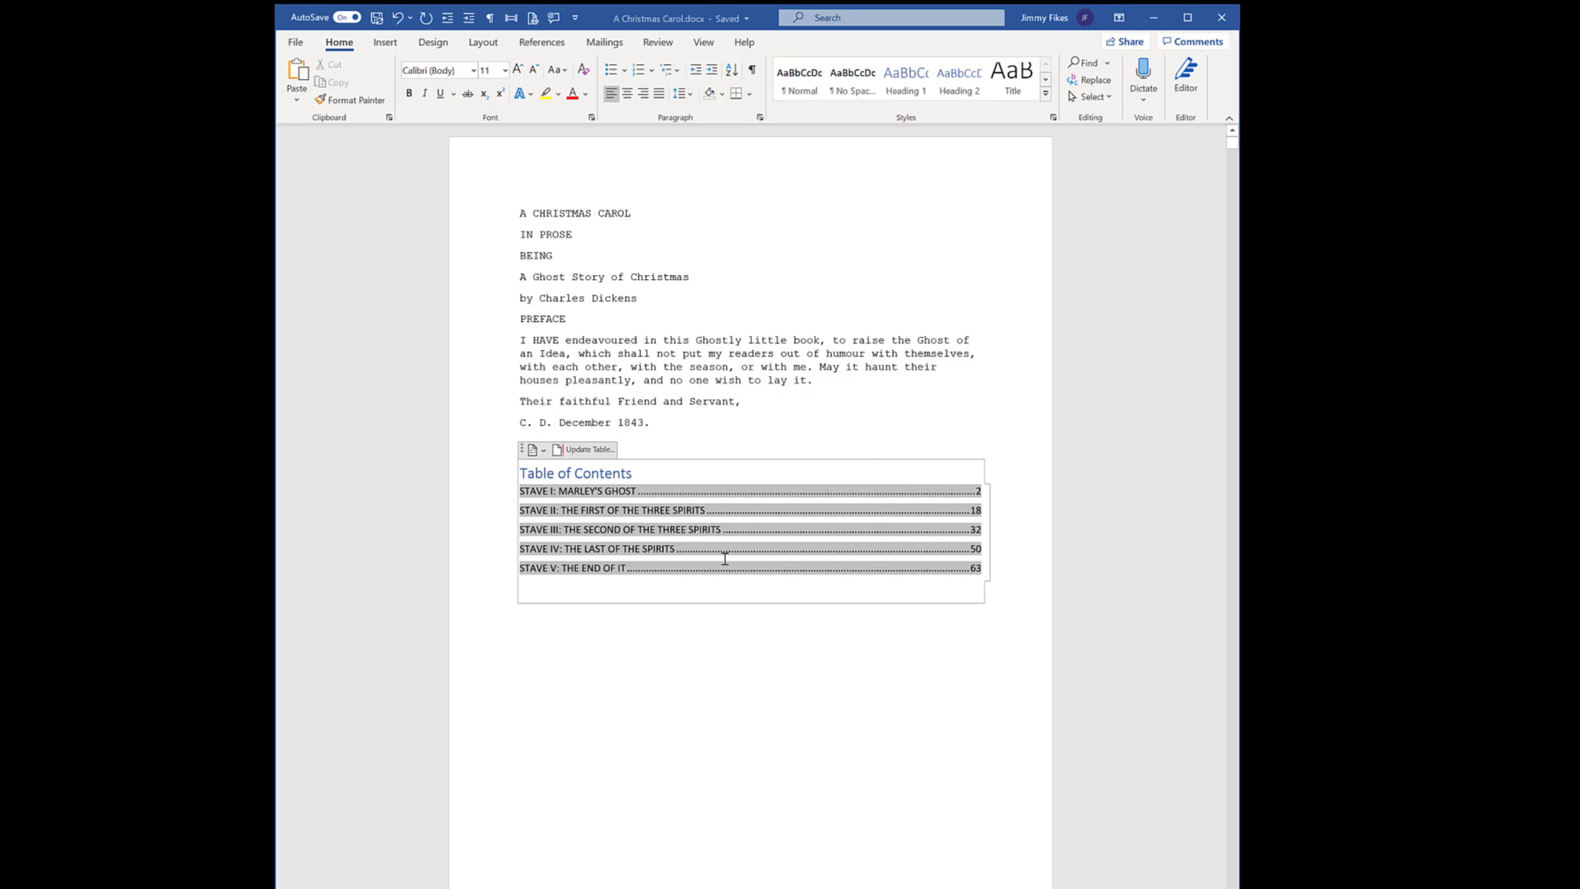
pyautogui.click(705, 619)
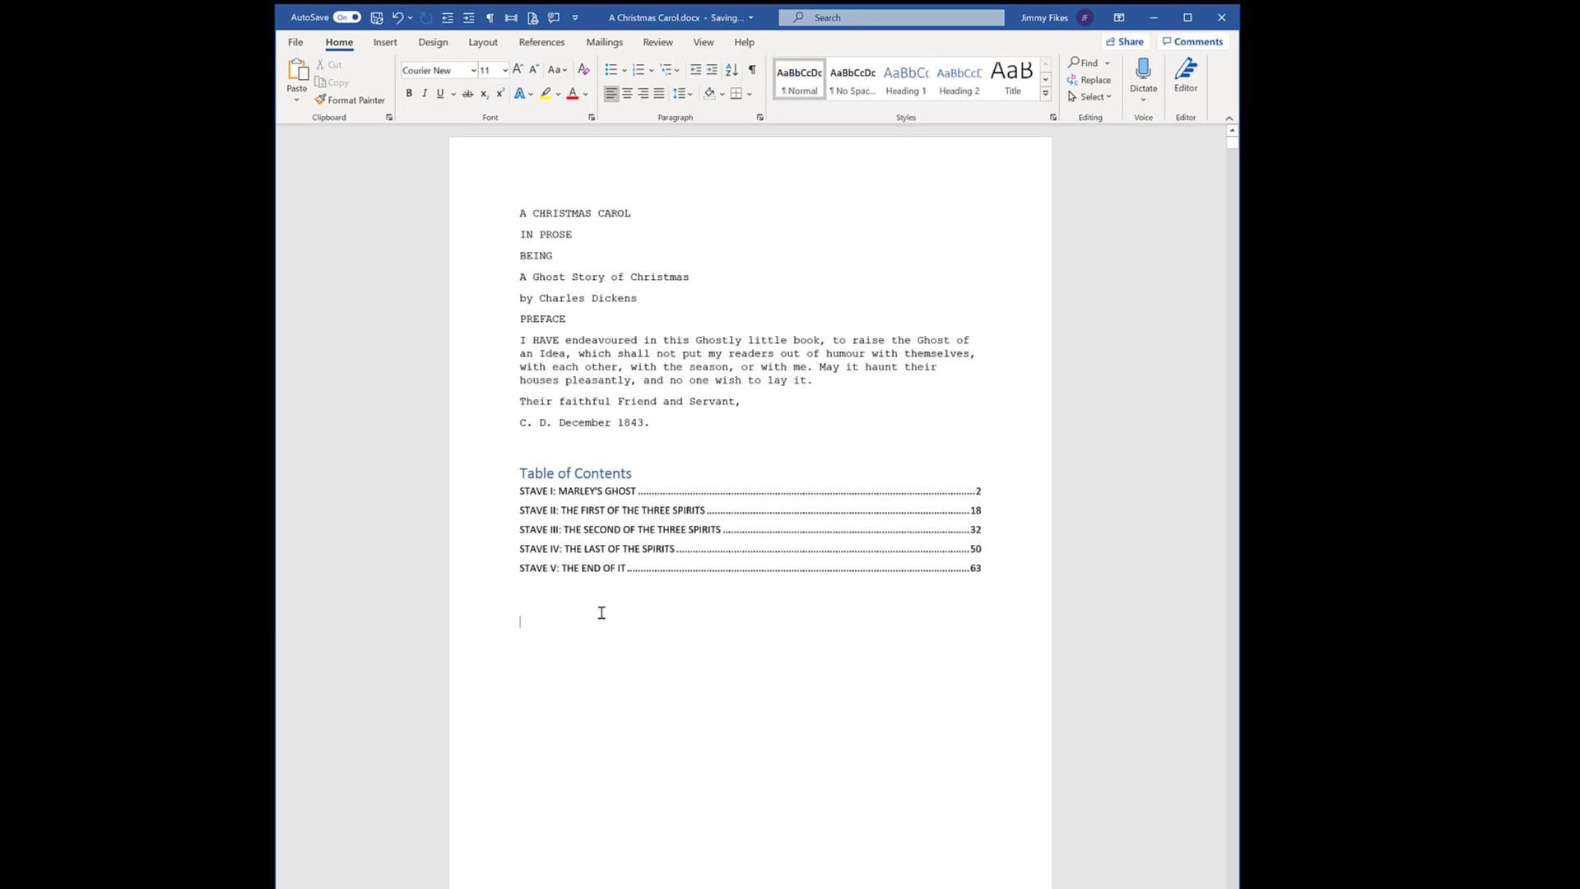
# Follow the Stave III entry in the table of contents to its heading, and return to the start of the document
pyautogui.click(600, 530)
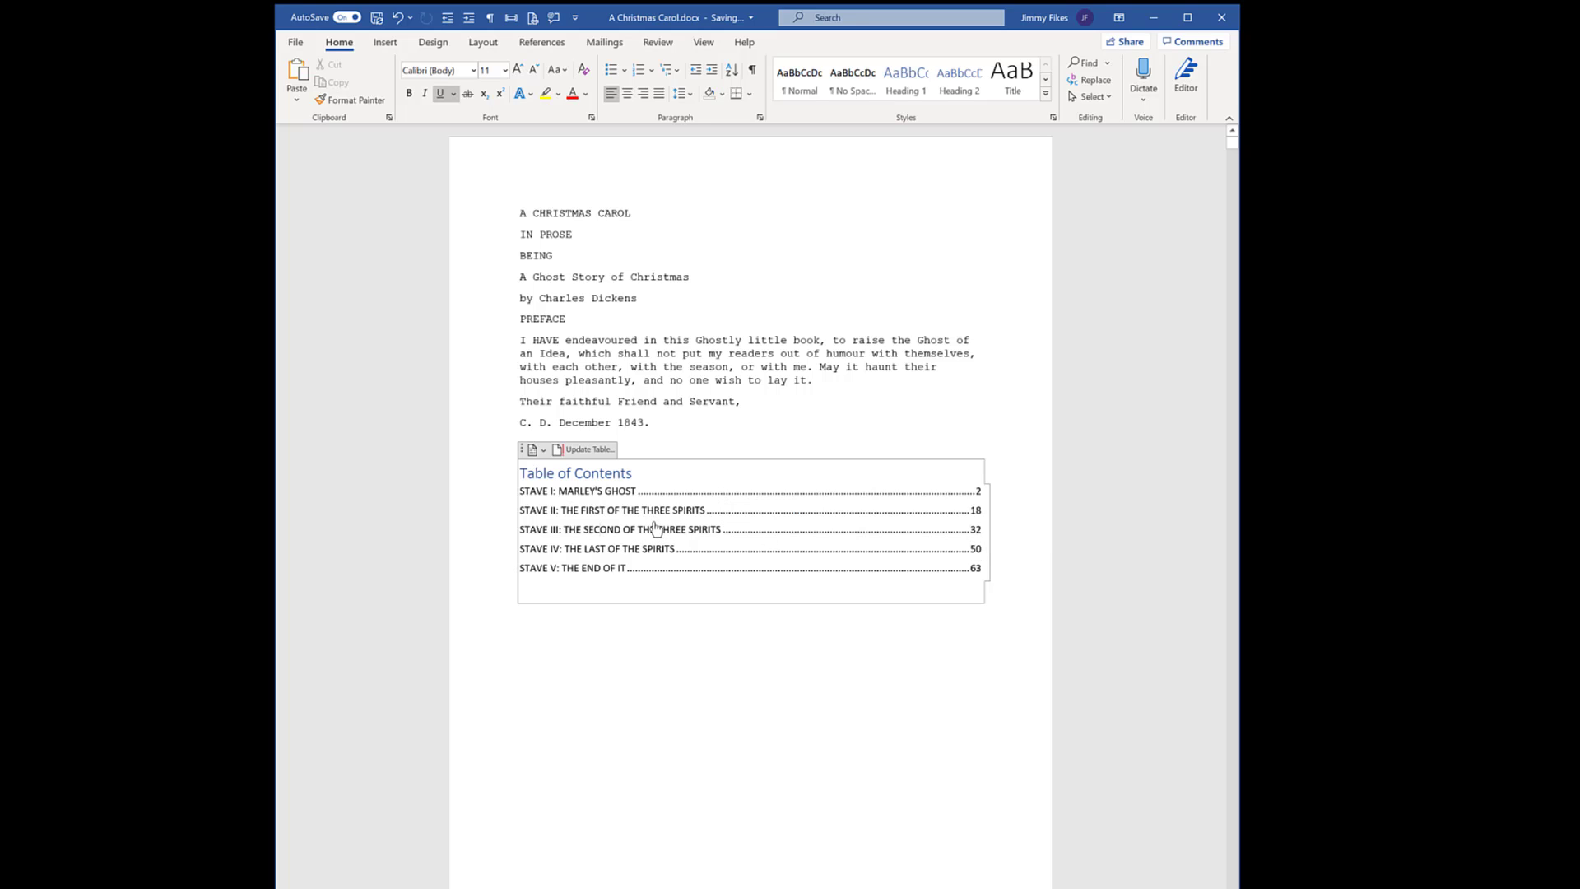
pyautogui.keyDown('ctrl'); pyautogui.click(975, 531); pyautogui.keyUp('ctrl')
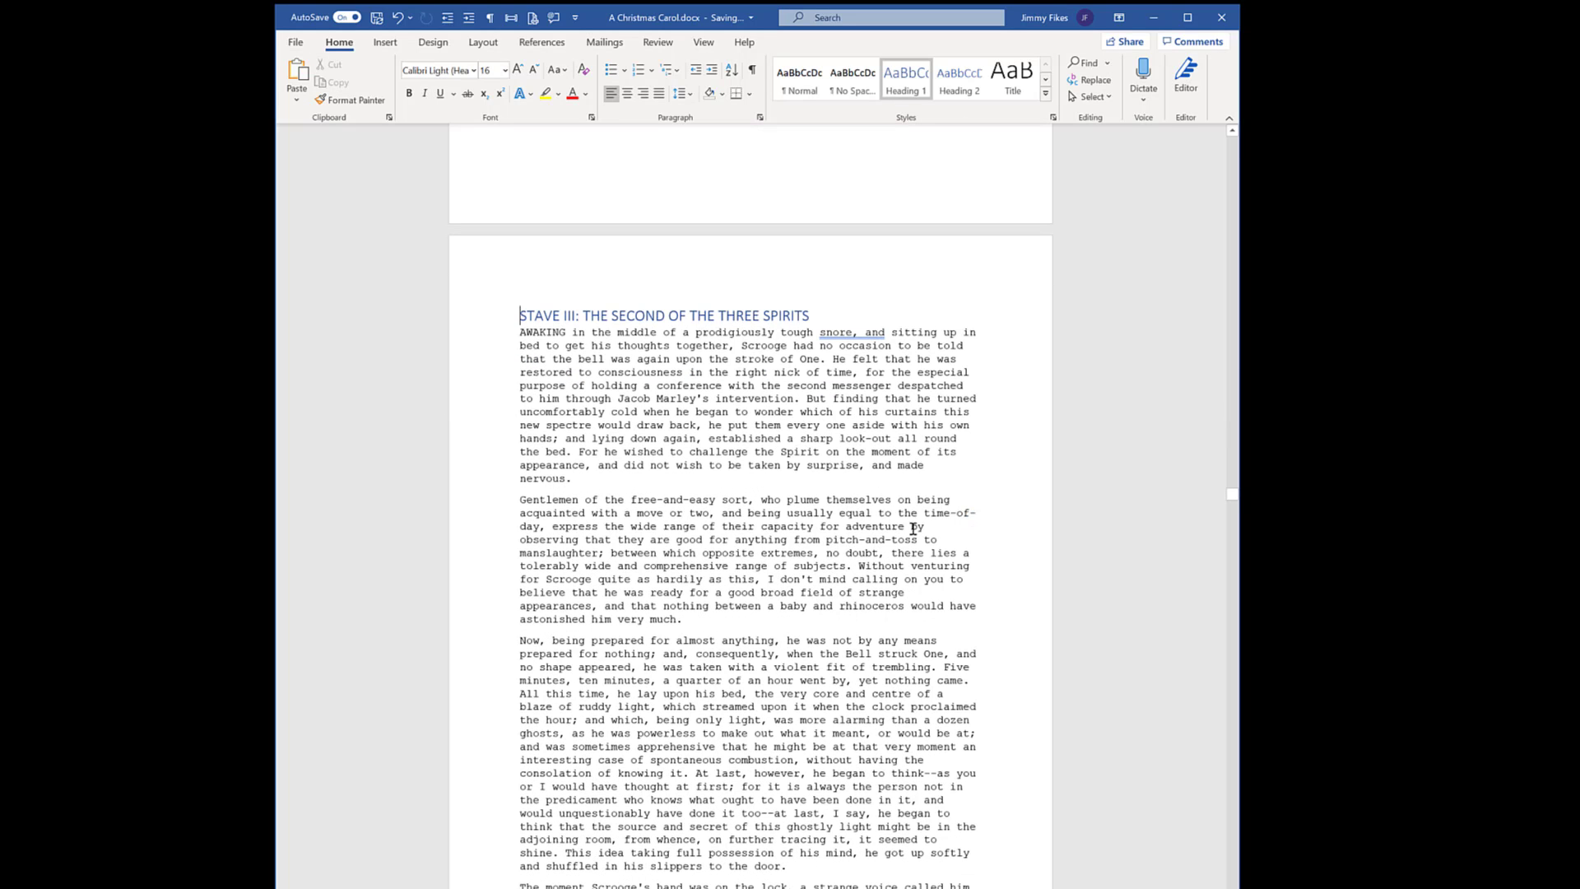
pyautogui.click(611, 400)
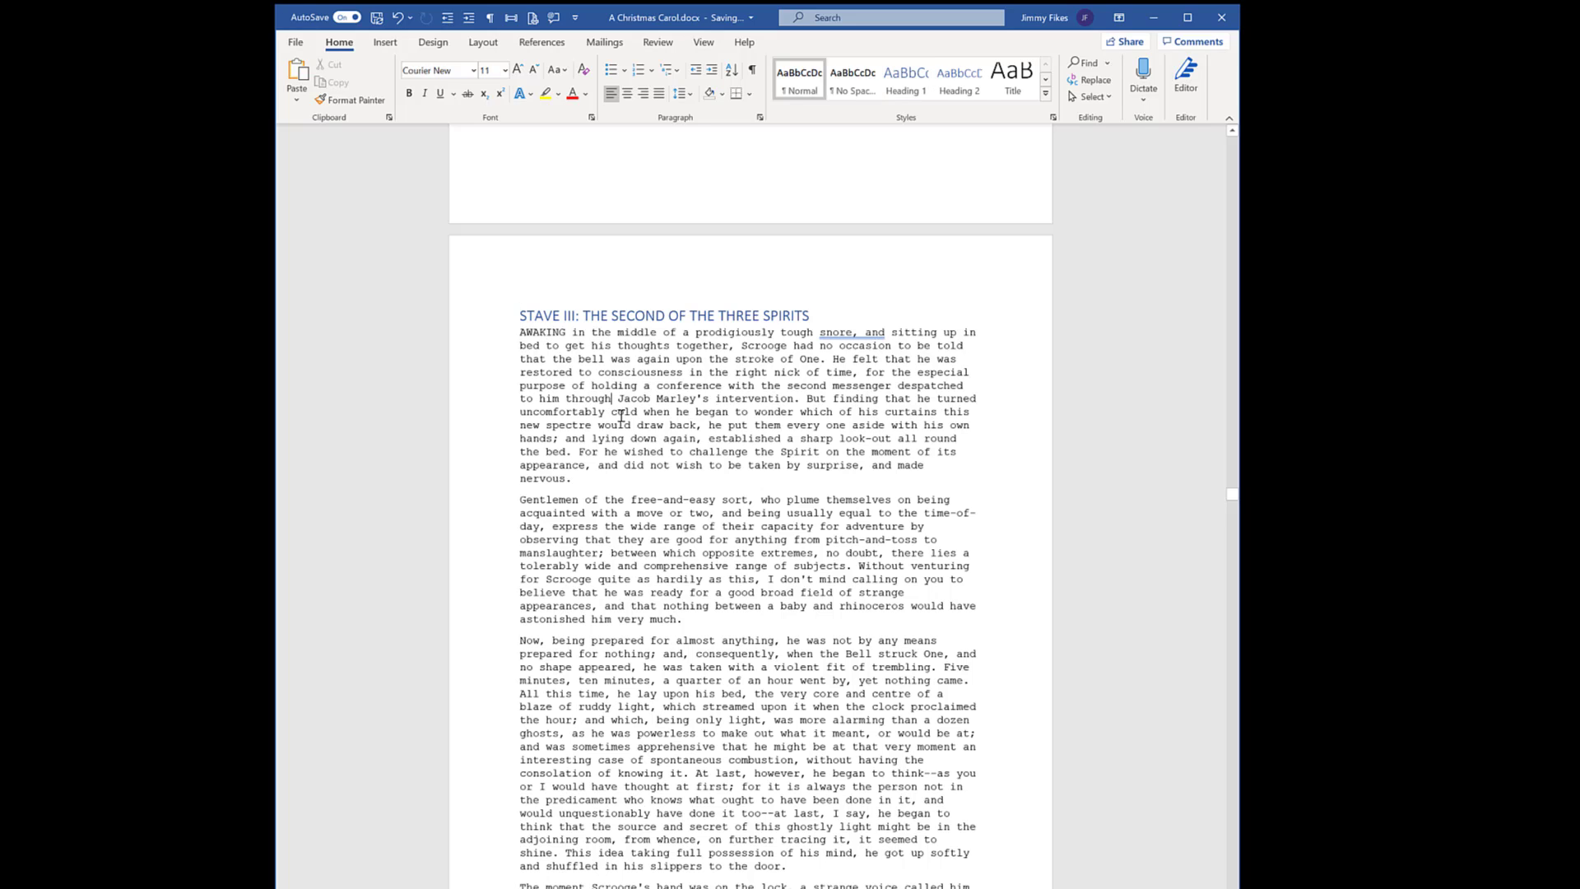
pyautogui.hotkey('ctrl', 'Home')
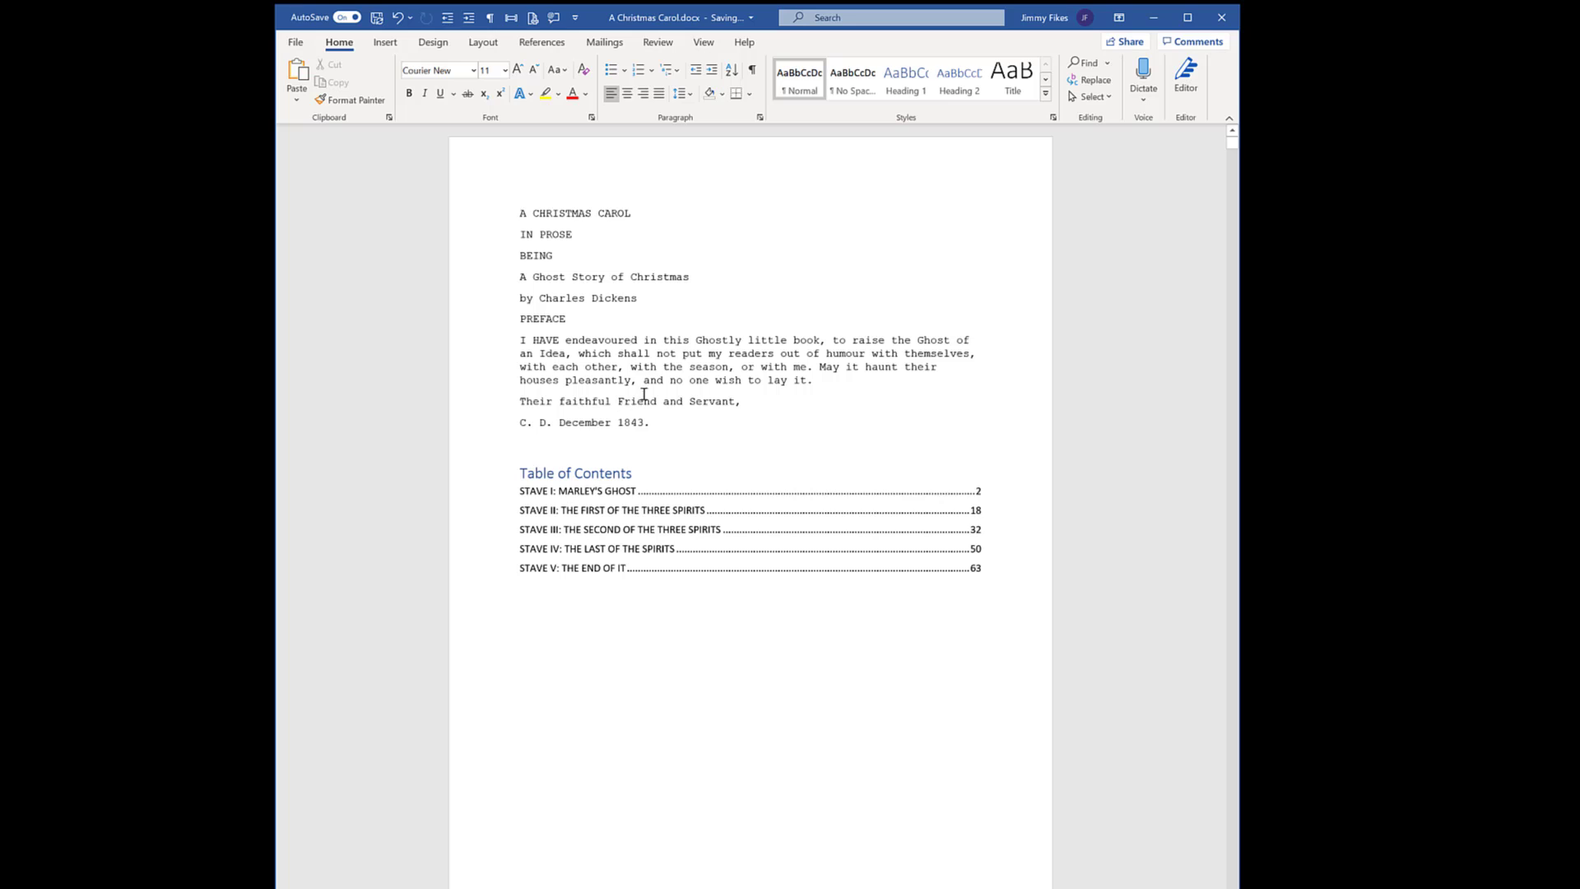
# Open the gallery of built-in table of contents designs and options
pyautogui.click(596, 477)
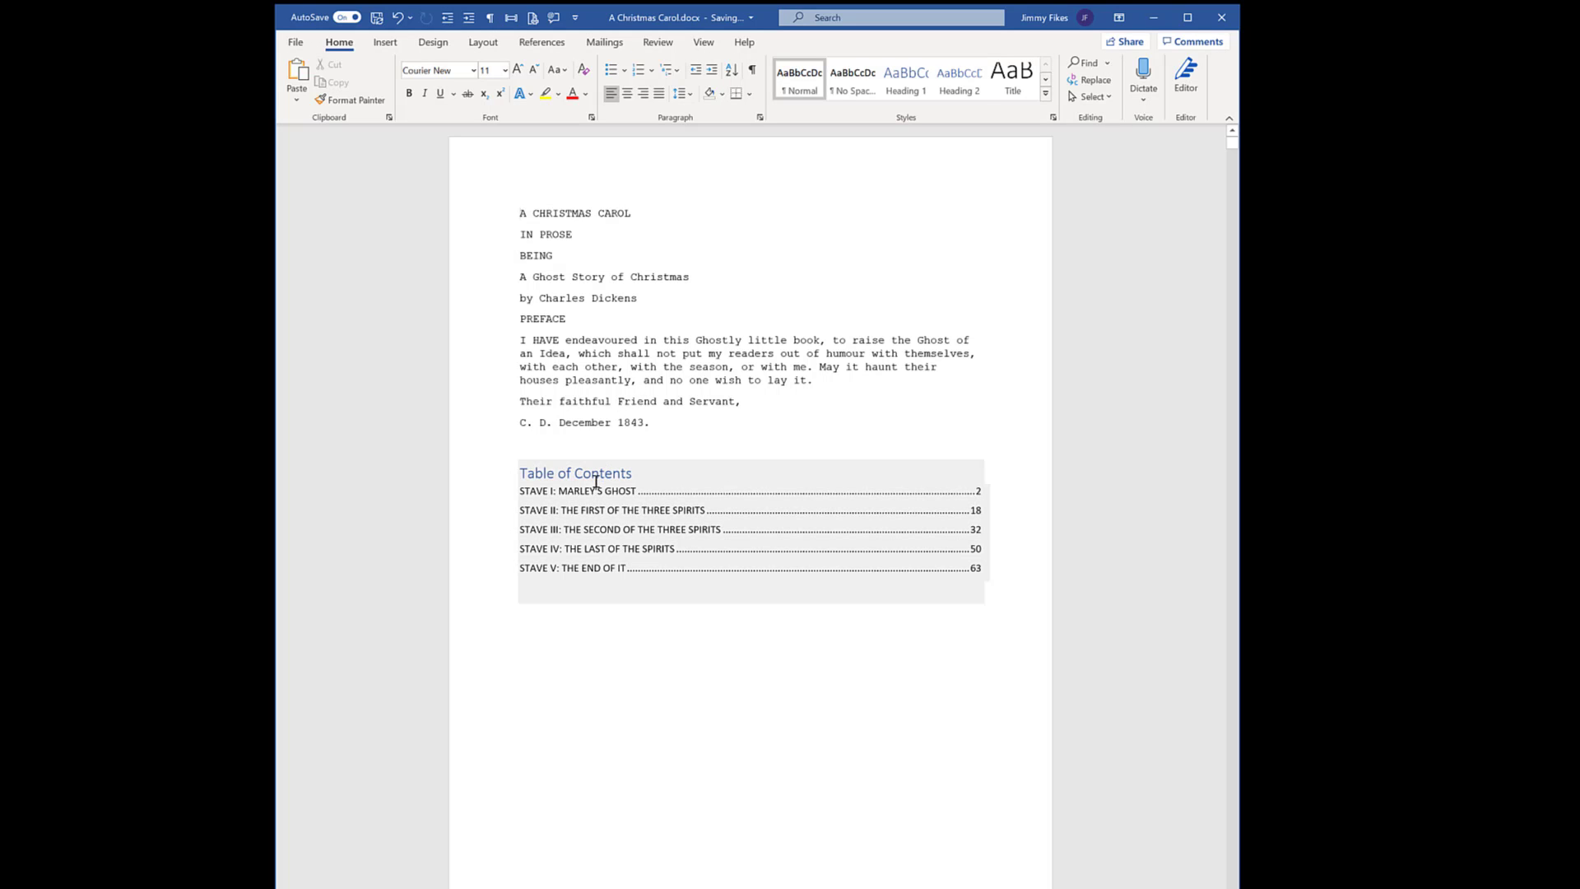
pyautogui.click(541, 42)
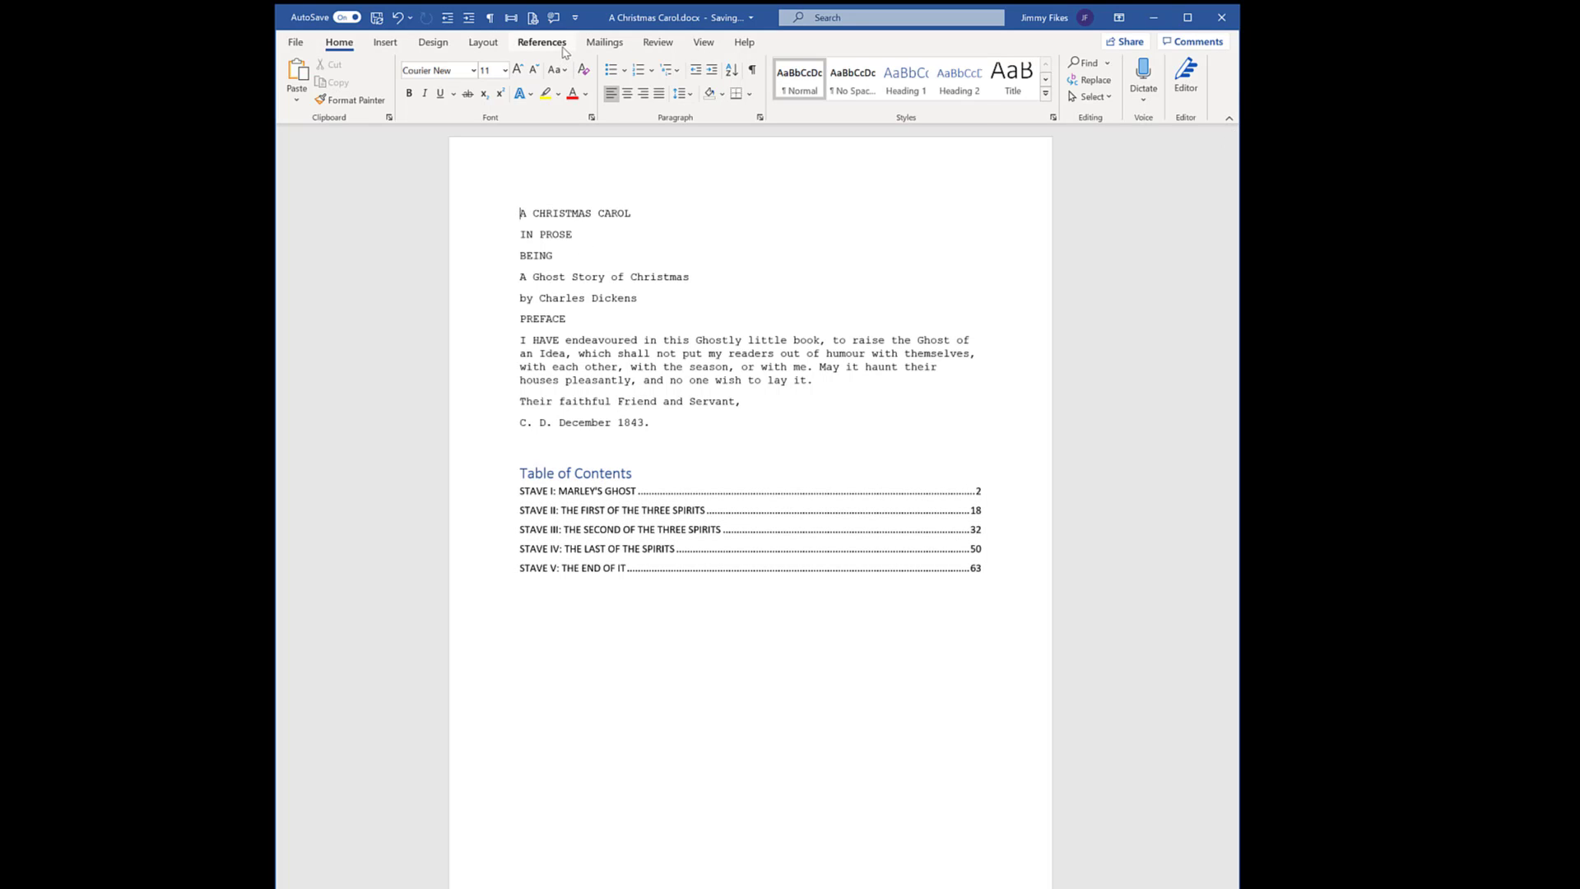
pyautogui.click(313, 100)
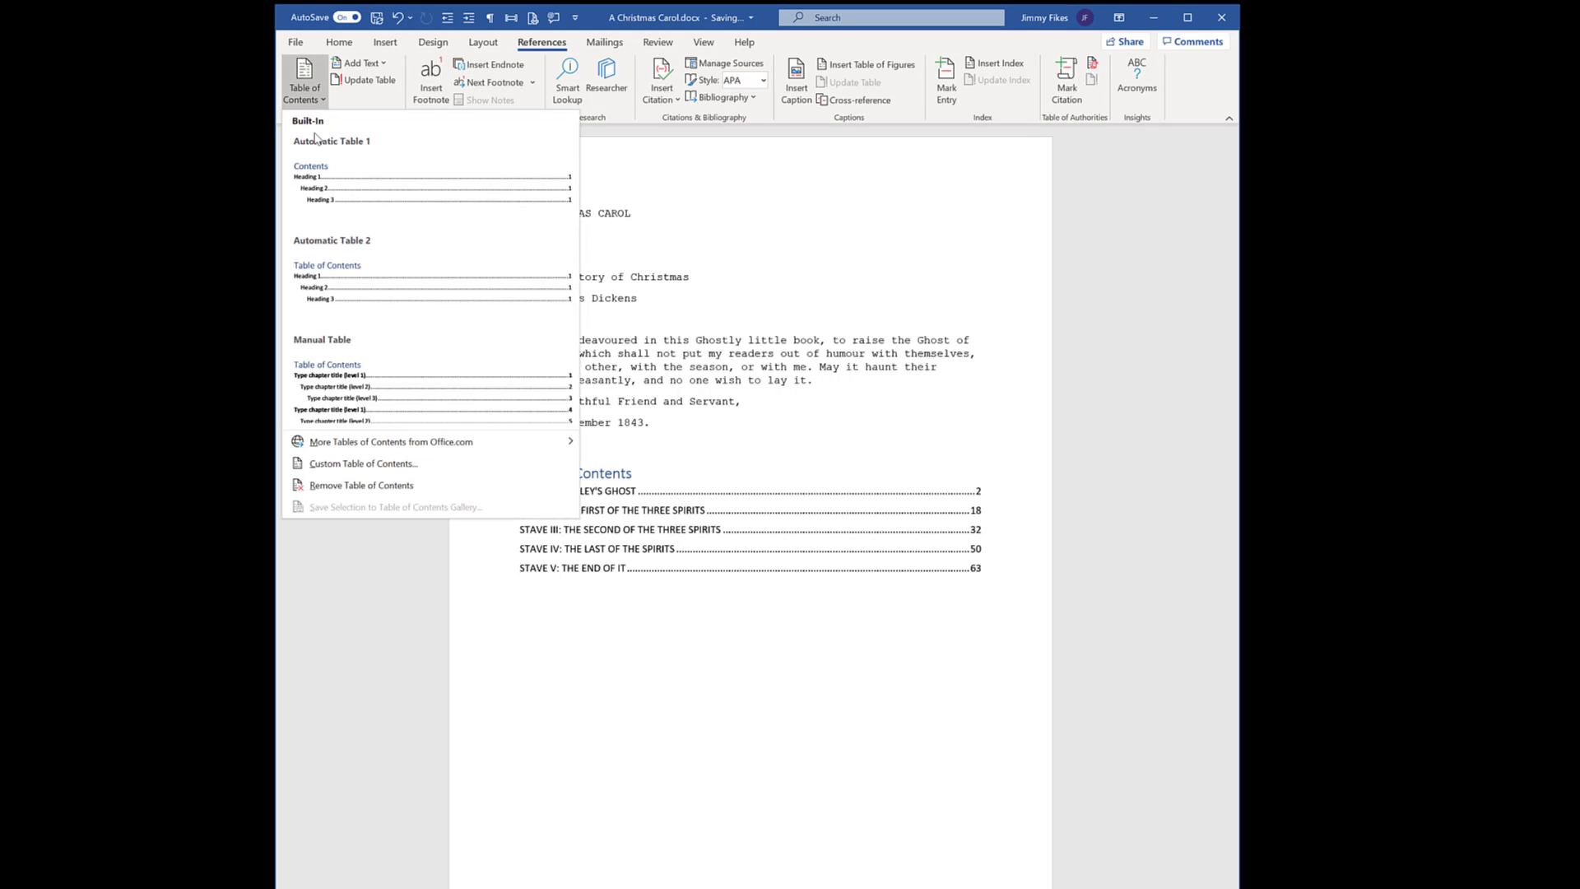